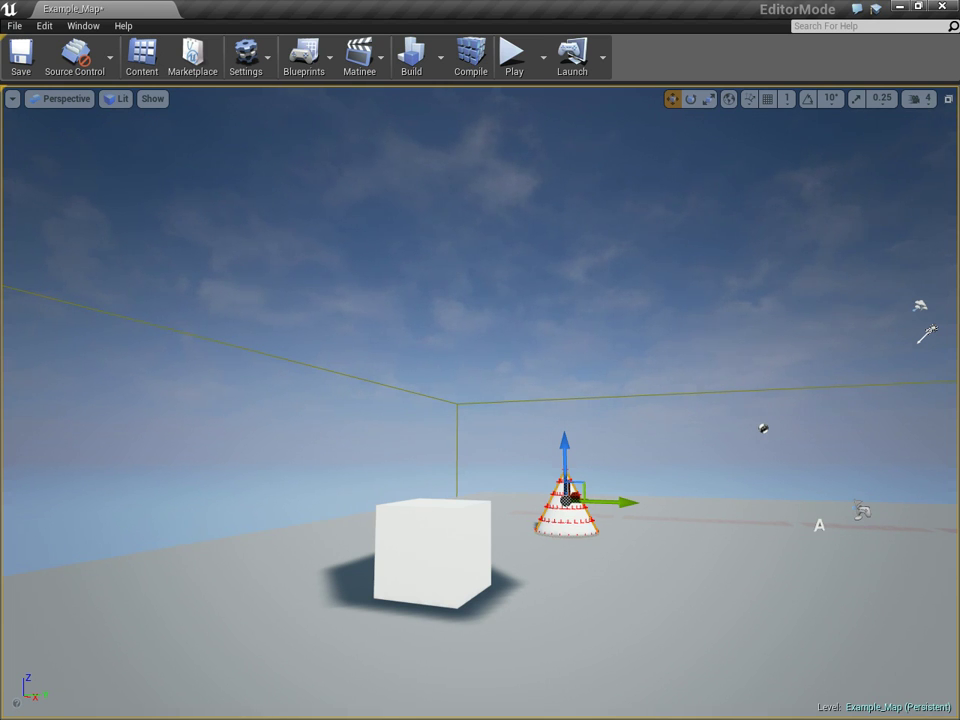
# Lift the white cube off the floor so it floats above its shadow.
pyautogui.click(433, 553)
pyautogui.press('f')
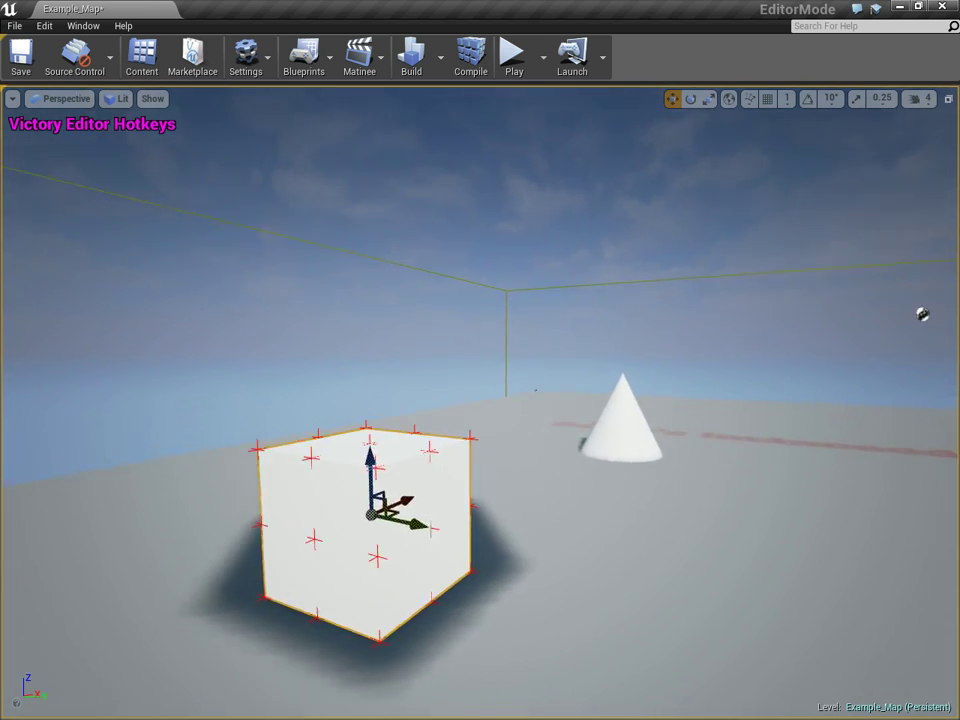
pyautogui.keyDown('alt'); pyautogui.moveTo(480, 400); pyautogui.dragTo(395, 402); pyautogui.keyUp('alt')
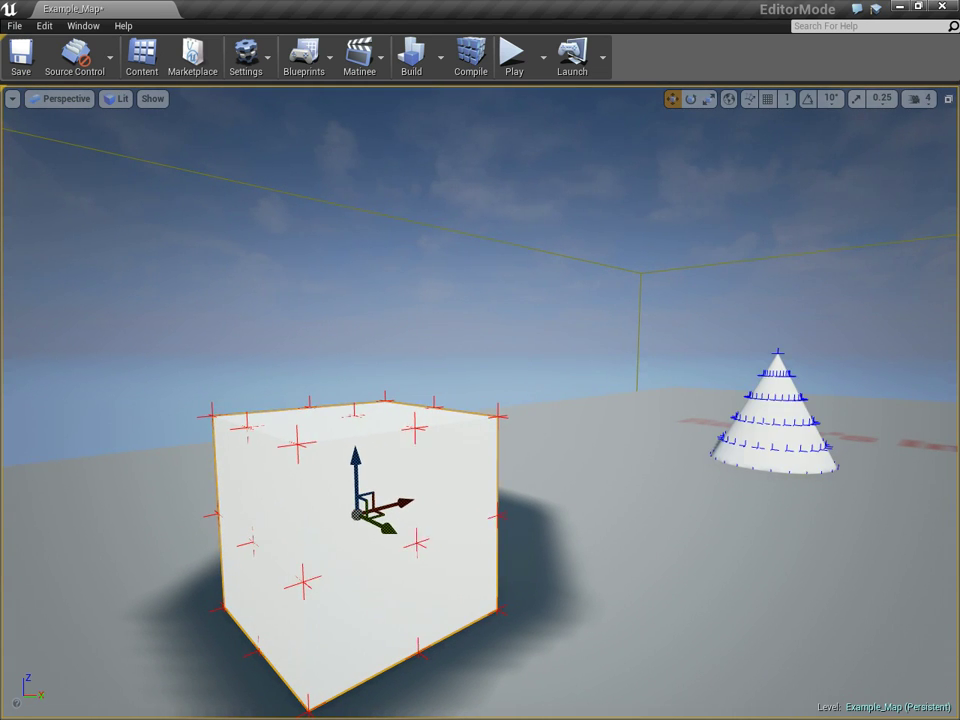
pyautogui.click(775, 420)
pyautogui.click(355, 530)
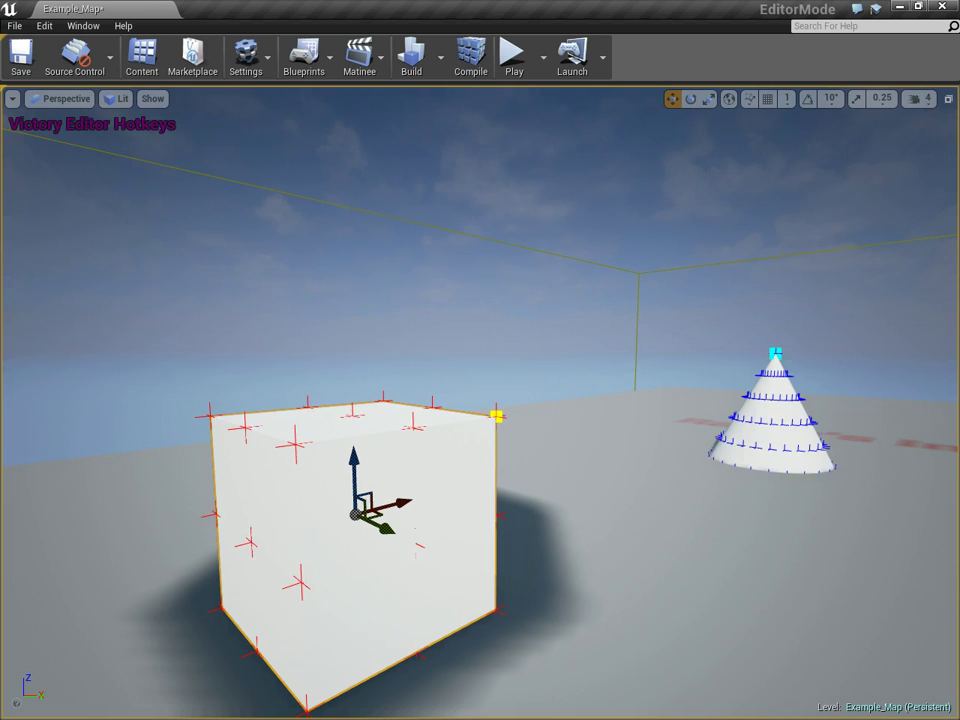
pyautogui.keyDown('alt'); pyautogui.moveTo(480, 400); pyautogui.dragTo(350, 405); pyautogui.keyUp('alt')
pyautogui.scroll(5, 430, 480)
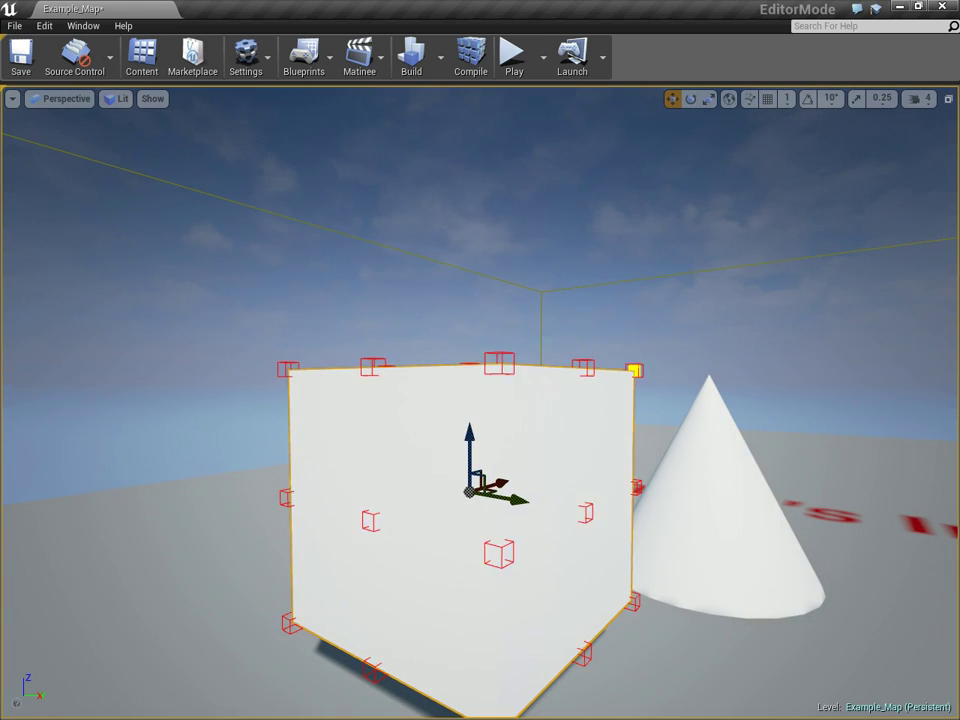
pyautogui.click(720, 530)
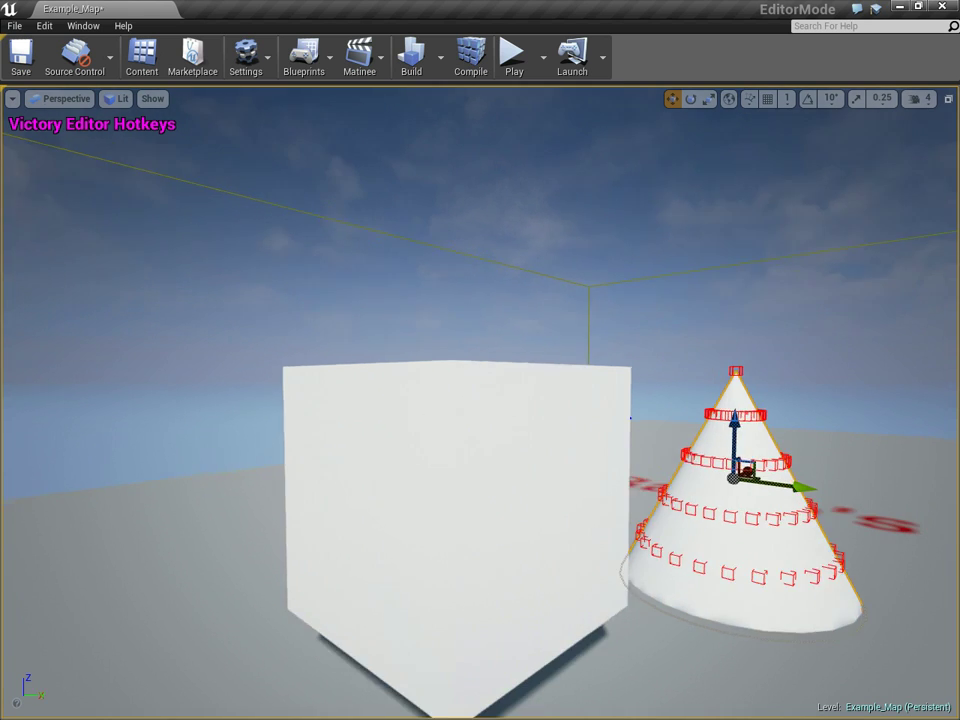
pyautogui.press('Right')
pyautogui.click(380, 540)
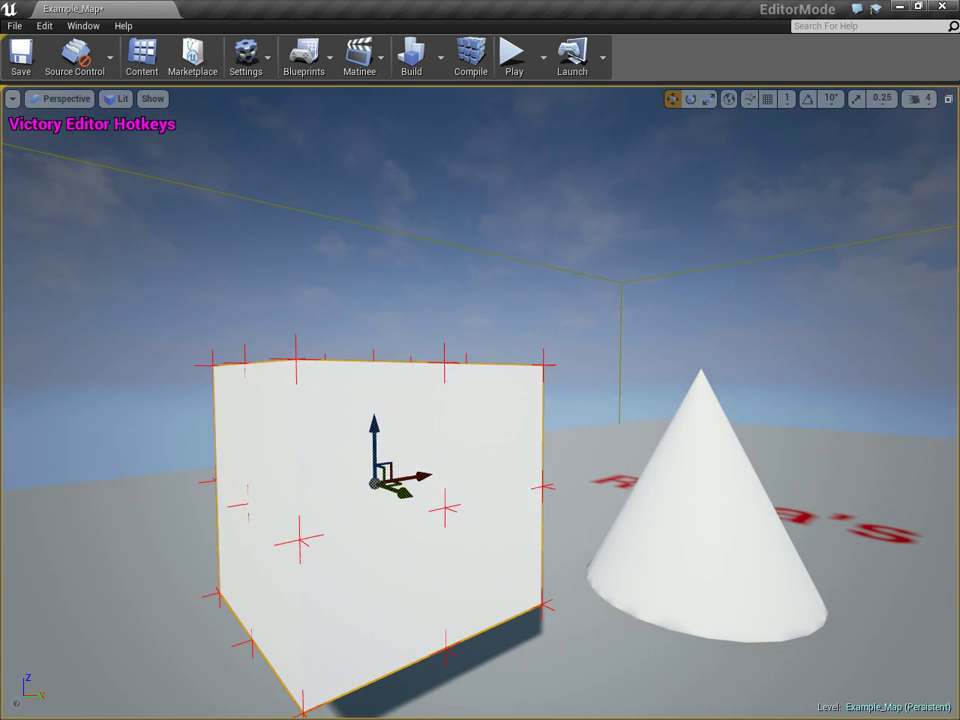
pyautogui.press('pageup')
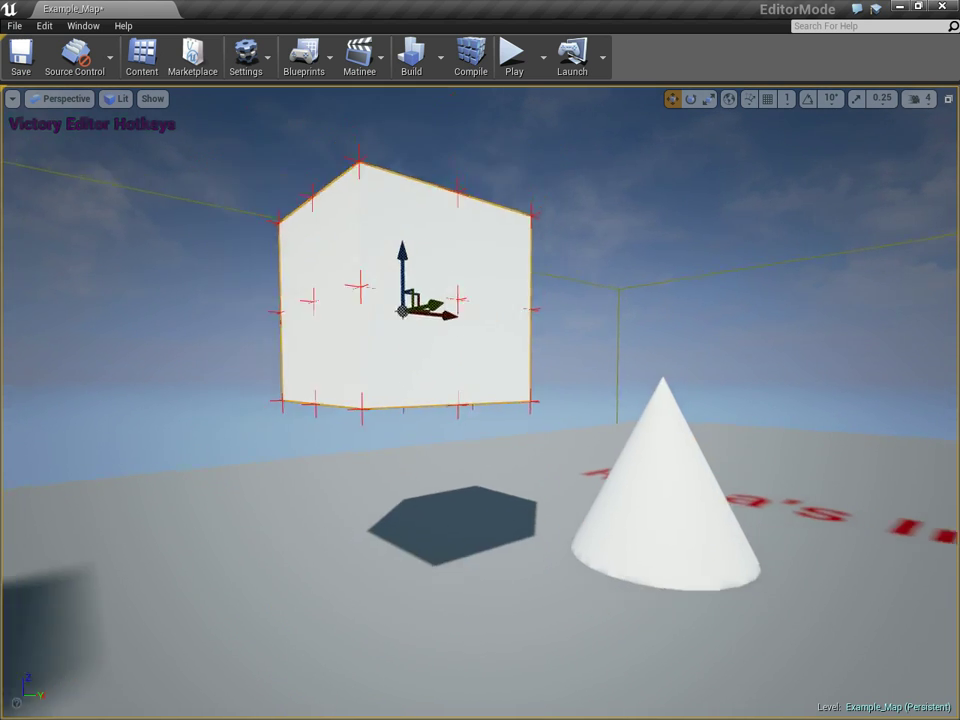
pyautogui.scroll(3, 480, 400)
# Slide the cone to the right, away from the cube.
pyautogui.click(712, 560)
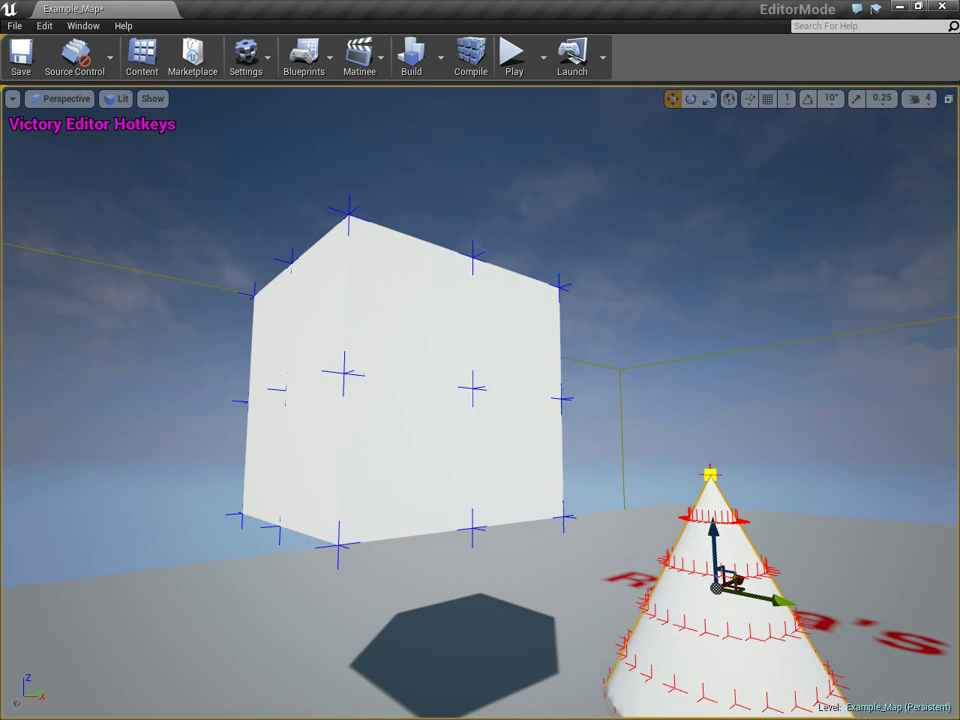
pyautogui.press('f')
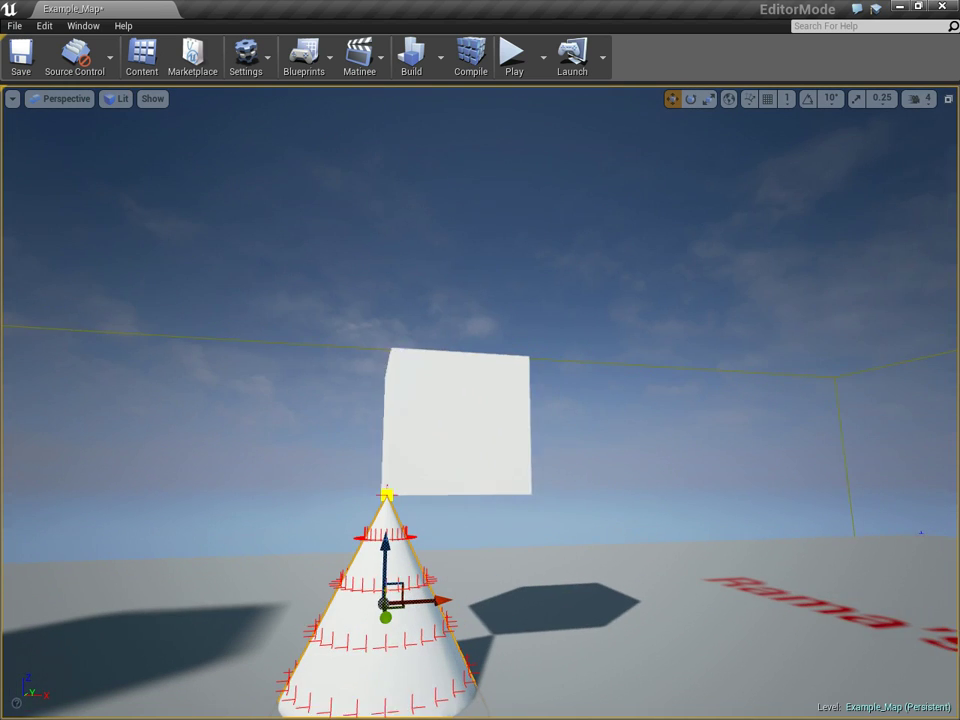
pyautogui.keyDown('alt'); pyautogui.moveTo(480, 400); pyautogui.dragTo(590, 410); pyautogui.keyUp('alt')
pyautogui.moveTo(485, 558); pyautogui.dragTo(927, 563)
pyautogui.scroll(3, 927, 563)
# Show the Content Browser with its asset list filtered to Materials only.
pyautogui.click(457, 365)
pyautogui.moveTo(457, 365); pyautogui.dragTo(300, 358, button='right')
pyautogui.click(142, 58)
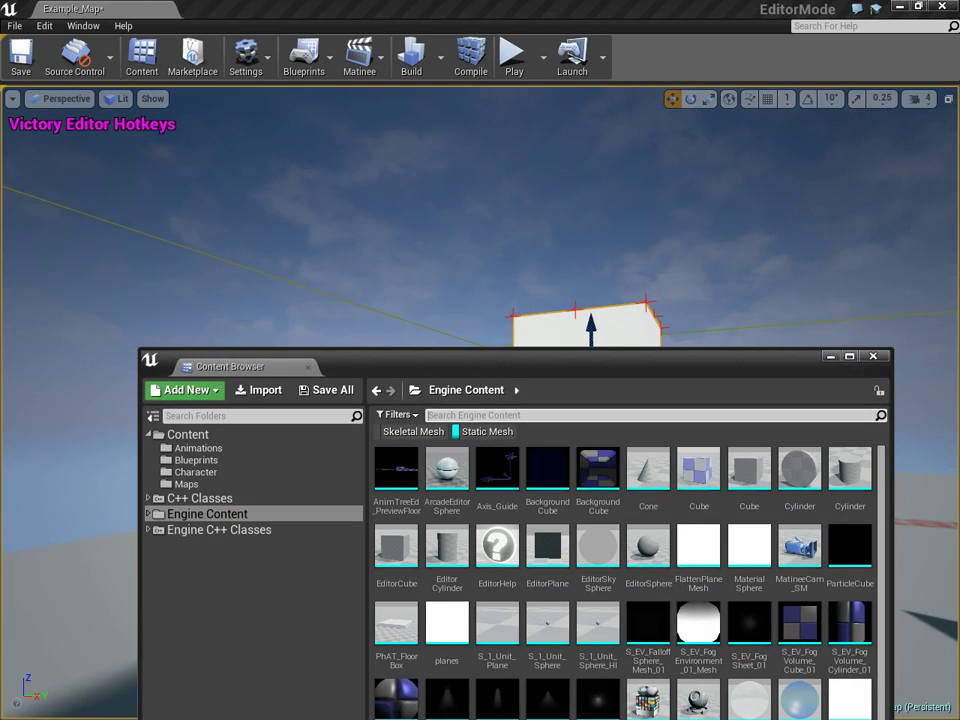
pyautogui.moveTo(250, 366); pyautogui.dragTo(201, 308)
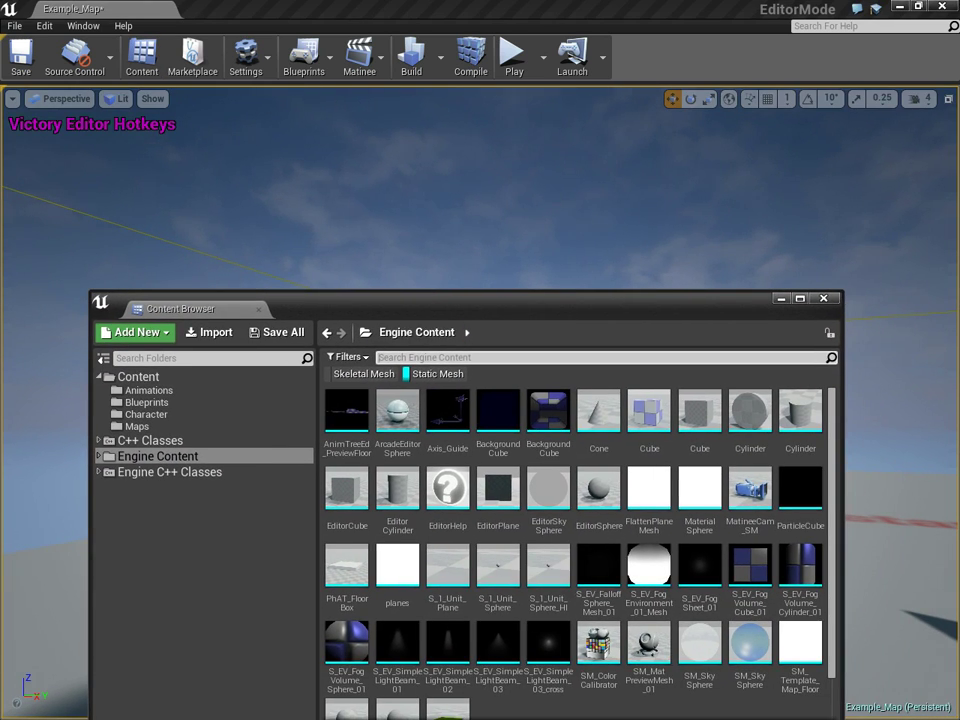
pyautogui.click(350, 357)
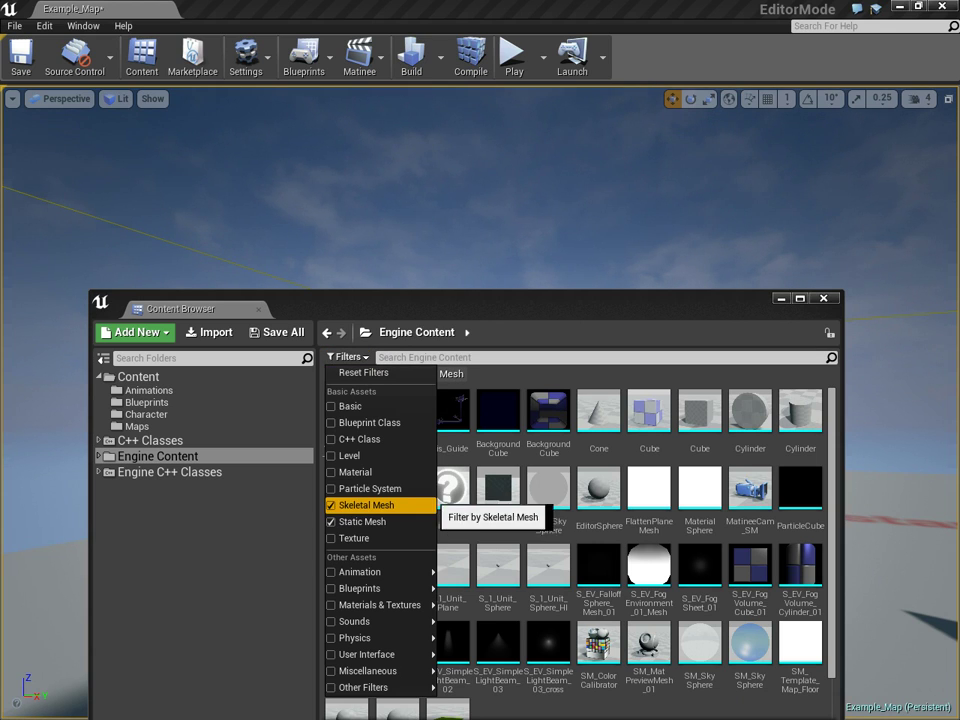
pyautogui.click(355, 472)
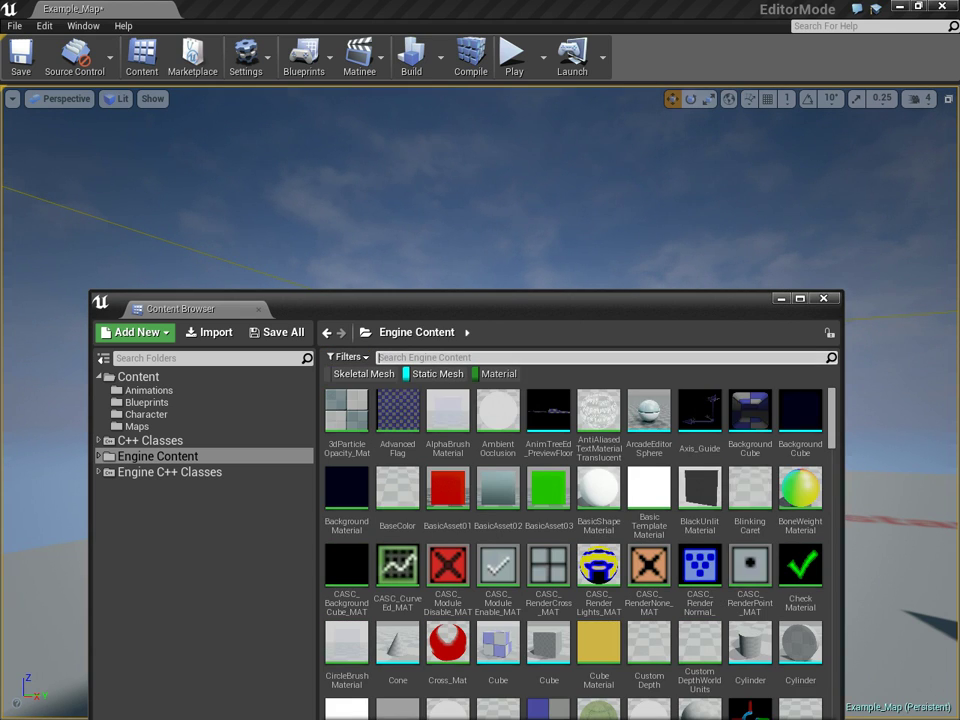
pyautogui.click(437, 373)
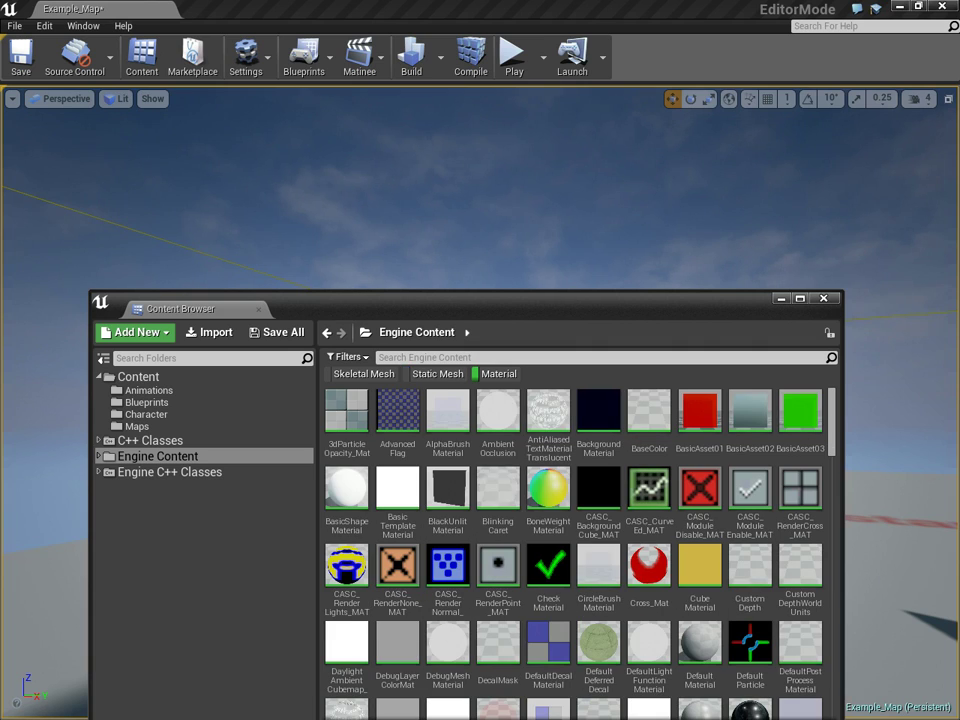
# Drop ShadedLevelColorationUnlitMaterial onto the floating cube to turn it red.
pyautogui.scroll(-10, 575, 550)
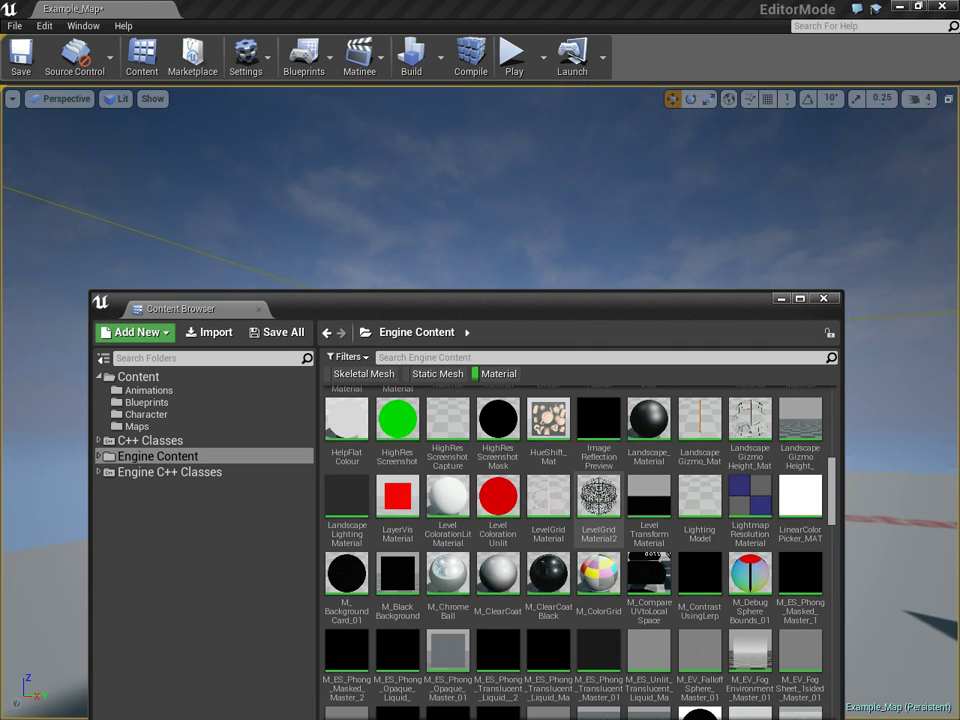
pyautogui.scroll(2, 599, 525)
pyautogui.scroll(-10, 575, 550)
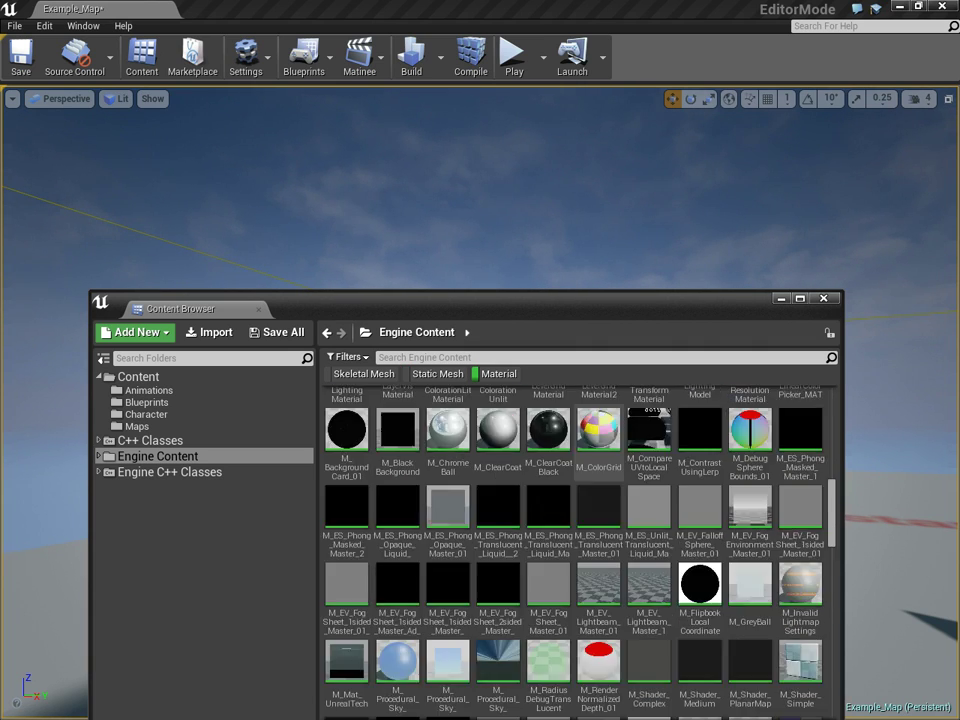
pyautogui.scroll(-5, 575, 530)
pyautogui.moveTo(450, 300); pyautogui.dragTo(173, 295)
pyautogui.press('f')
pyautogui.moveTo(524, 480); pyautogui.dragTo(740, 390)
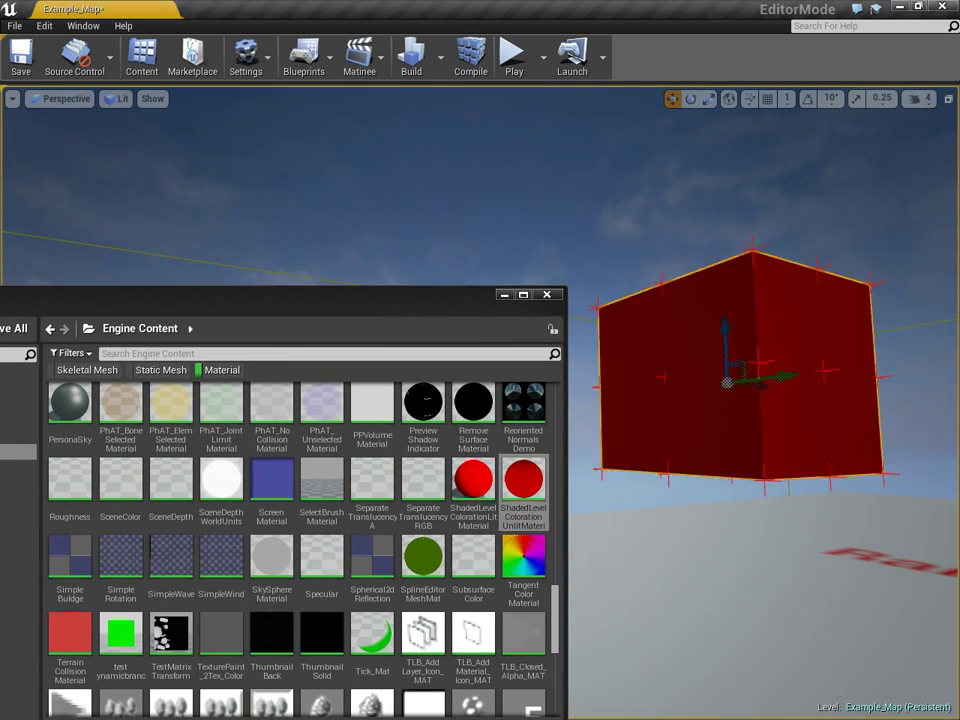
# Lower the red cube down onto the floor.
pyautogui.moveTo(740, 390); pyautogui.dragTo(943, 312, button='right')
pyautogui.moveTo(535, 297); pyautogui.dragTo(539, 444)
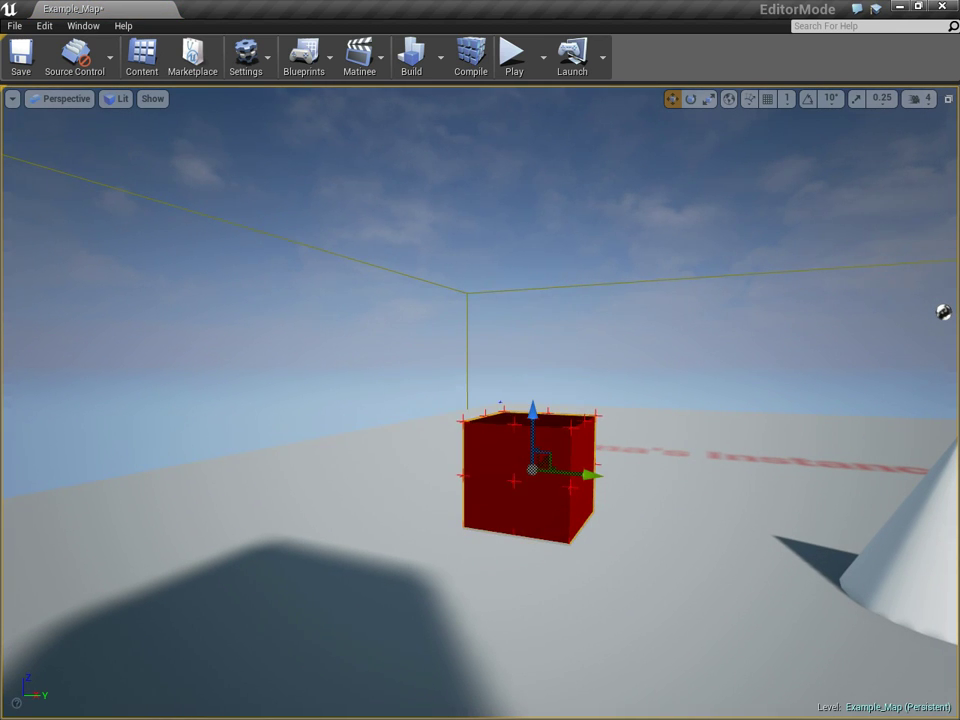
pyautogui.moveTo(590, 474); pyautogui.dragTo(625, 440, button='right')
# Copy the cube and vertex-snap the copies into a three-cube arch.
pyautogui.press('d')
pyautogui.keyDown('alt'); pyautogui.moveTo(352, 519); pyautogui.dragTo(778, 516); pyautogui.keyUp('alt')
pyautogui.click(495, 500)
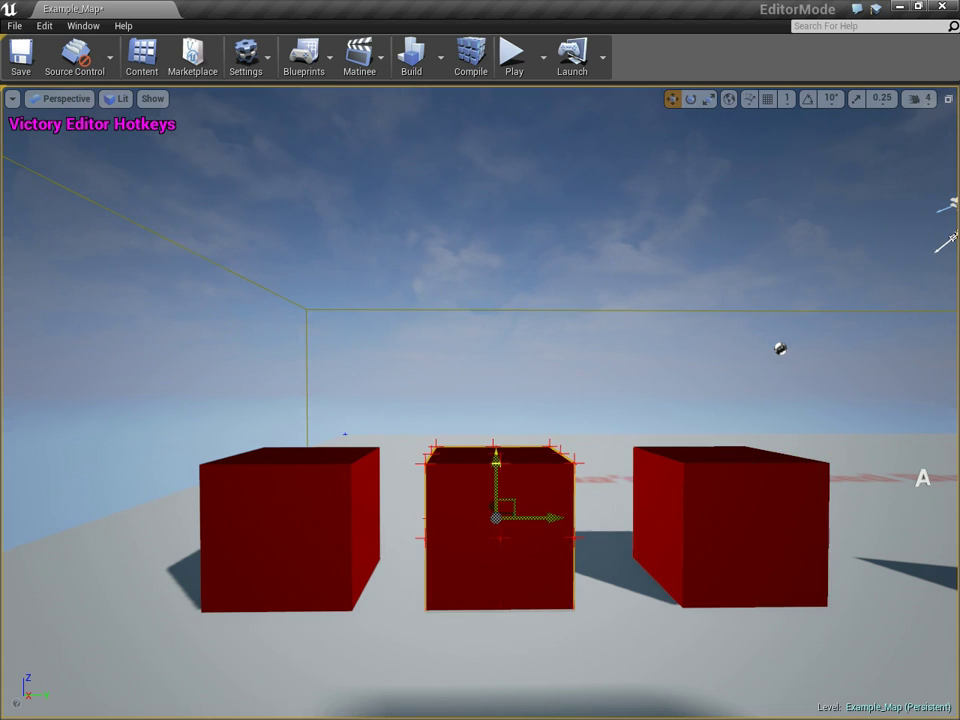
pyautogui.moveTo(495, 470); pyautogui.dragTo(495, 405)
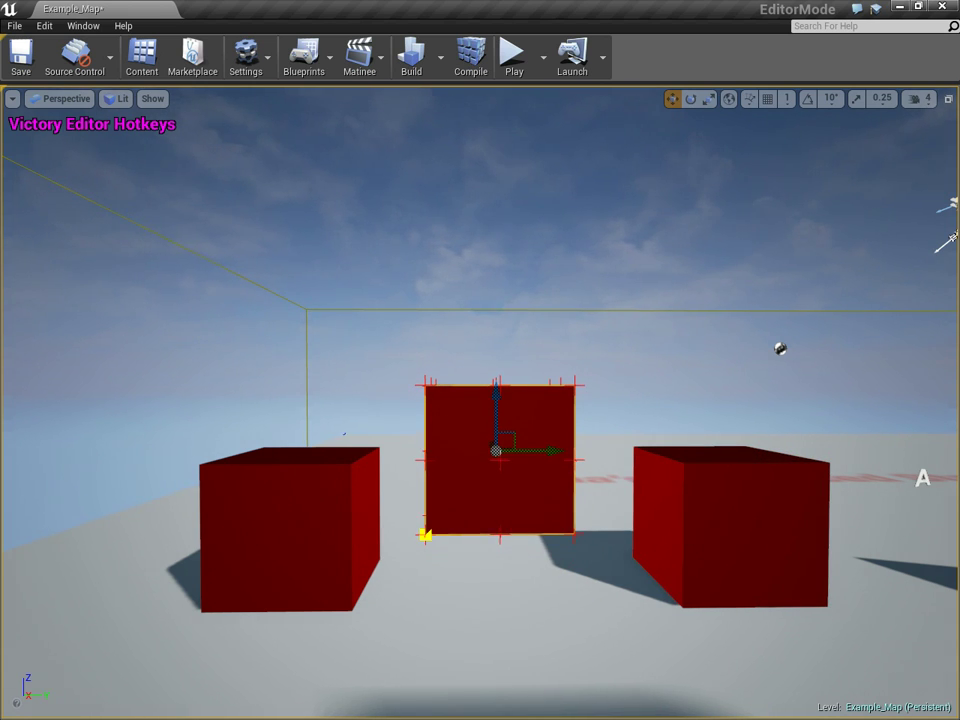
pyautogui.moveTo(425, 535); pyautogui.dragTo(349, 463)
pyautogui.click(725, 520)
pyautogui.moveTo(720, 455); pyautogui.dragTo(722, 372)
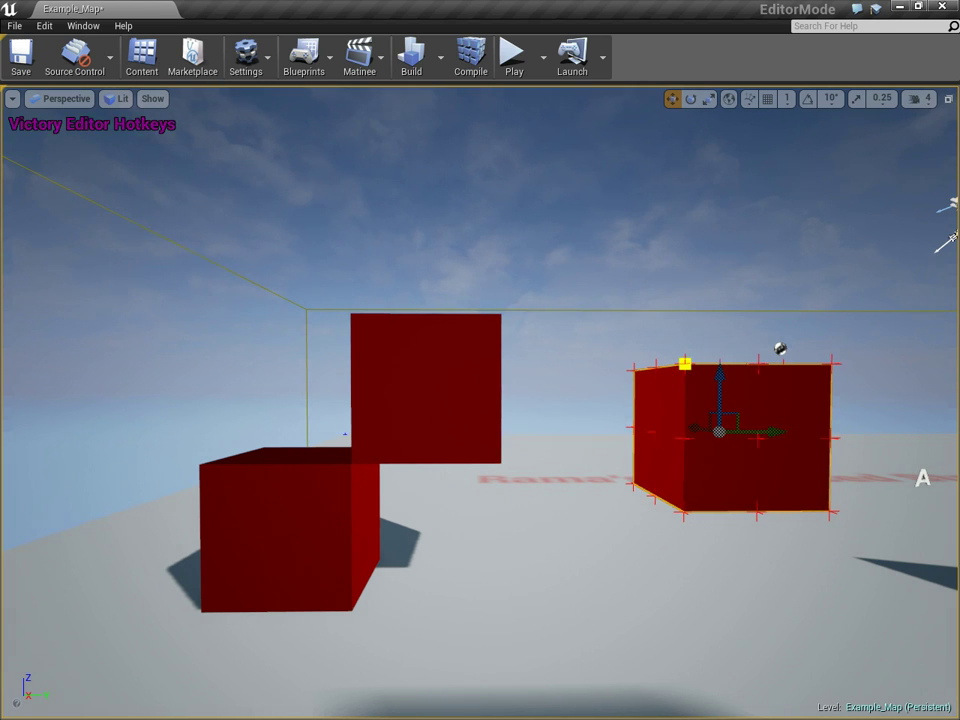
pyautogui.moveTo(718, 432); pyautogui.dragTo(501, 464)
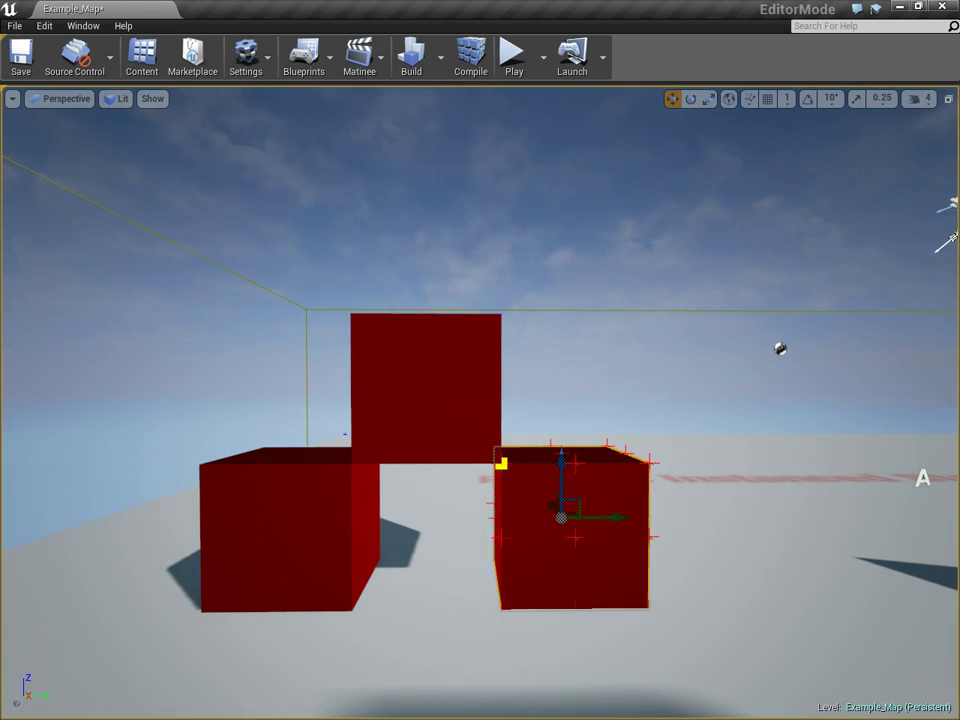
# Duplicate two selected cubes to the left of the arch.
pyautogui.scroll(-2, 480, 400)
pyautogui.keyDown('ctrl'); pyautogui.click(350, 500); pyautogui.keyUp('ctrl')
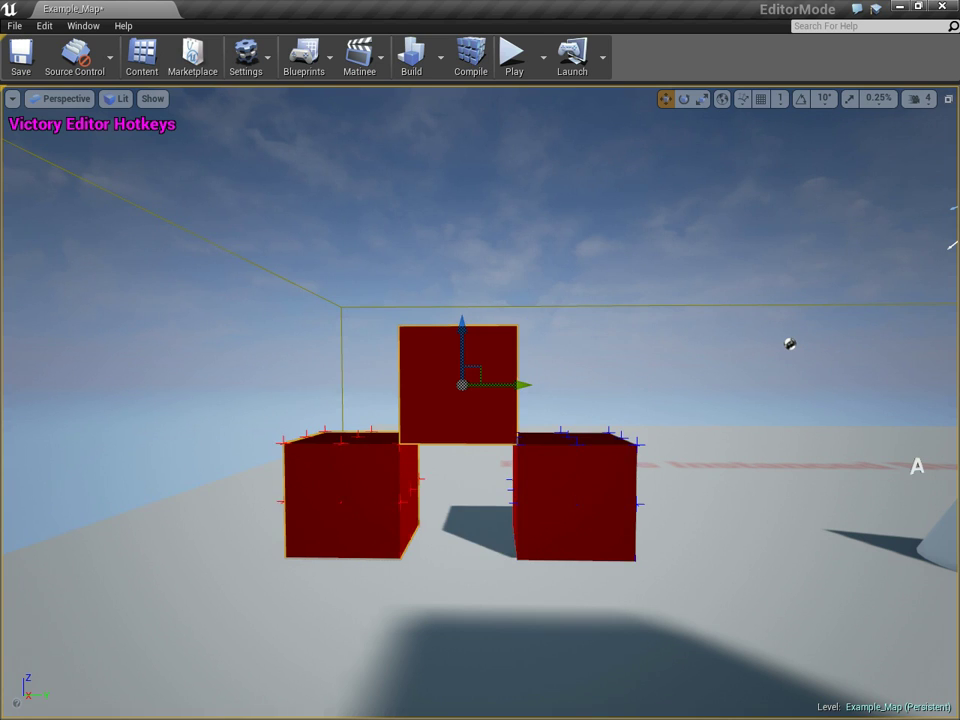
pyautogui.moveTo(480, 400)
pyautogui.mouseDown(button='right')
pyautogui.moveTo(440, 398)
pyautogui.moveTo(470, 400)
pyautogui.mouseUp(button='right')
pyautogui.keyDown('alt'); pyautogui.moveTo(565, 411); pyautogui.dragTo(329, 408); pyautogui.keyUp('alt')
# Scale up the two copied cubes and rotate them about -60 degrees.
pyautogui.moveTo(329, 408); pyautogui.dragTo(320, 408, button='right')
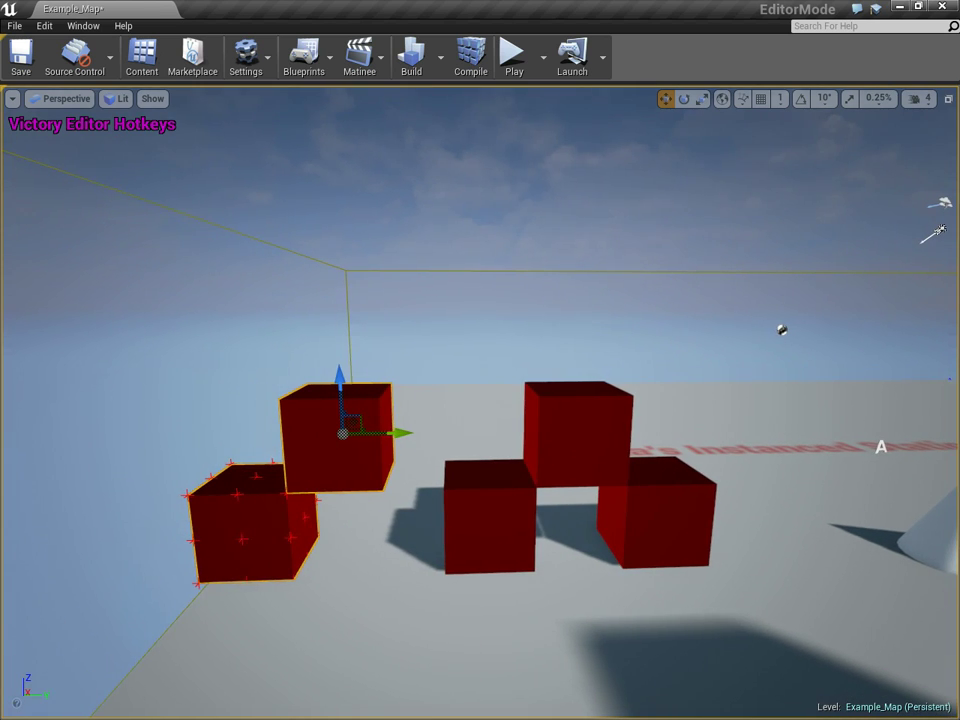
pyautogui.press('e')
pyautogui.press('r')
pyautogui.moveTo(352, 421); pyautogui.dragTo(540, 405)
pyautogui.moveTo(415, 362); pyautogui.dragTo(540, 420)
pyautogui.keyDown('alt'); pyautogui.moveTo(480, 420); pyautogui.dragTo(565, 420); pyautogui.keyUp('alt')
pyautogui.press('w')
pyautogui.moveTo(542, 352); pyautogui.dragTo(548, 225)
# Duplicate the boxes upward and stretch the upper-left box tall.
pyautogui.press('r')
pyautogui.keyDown('alt'); pyautogui.moveTo(480, 420); pyautogui.dragTo(560, 420); pyautogui.keyUp('alt')
pyautogui.click(470, 330)
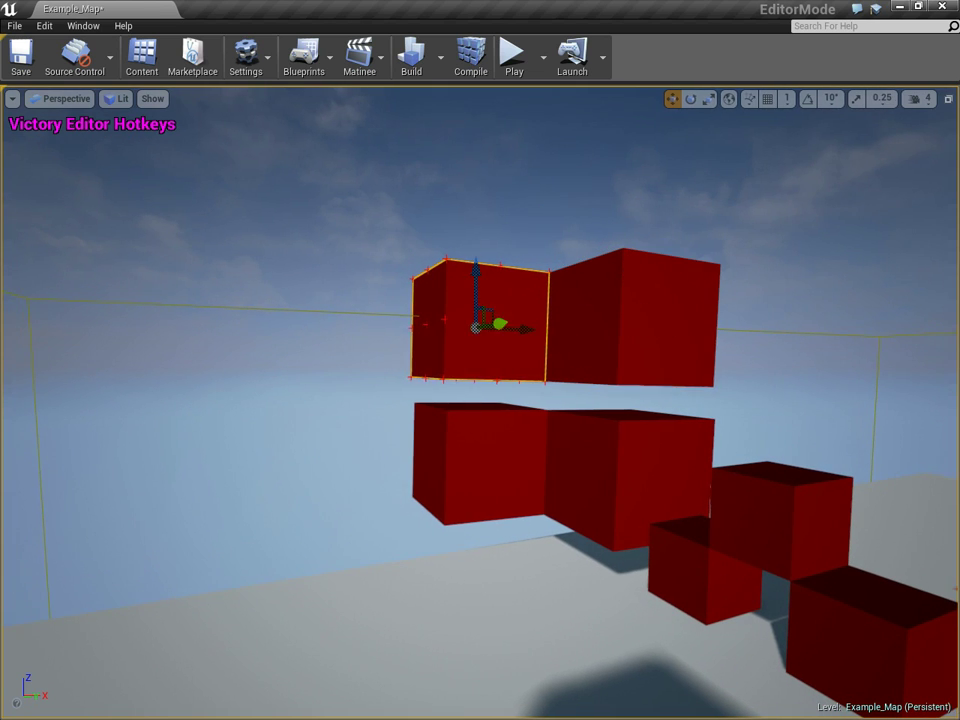
pyautogui.moveTo(475, 385); pyautogui.dragTo(475, 455)
pyautogui.moveTo(480, 400); pyautogui.dragTo(570, 370, button='right')
# Rotate the tall box about 94° to lie flat, then widen it along X.
pyautogui.press('r')
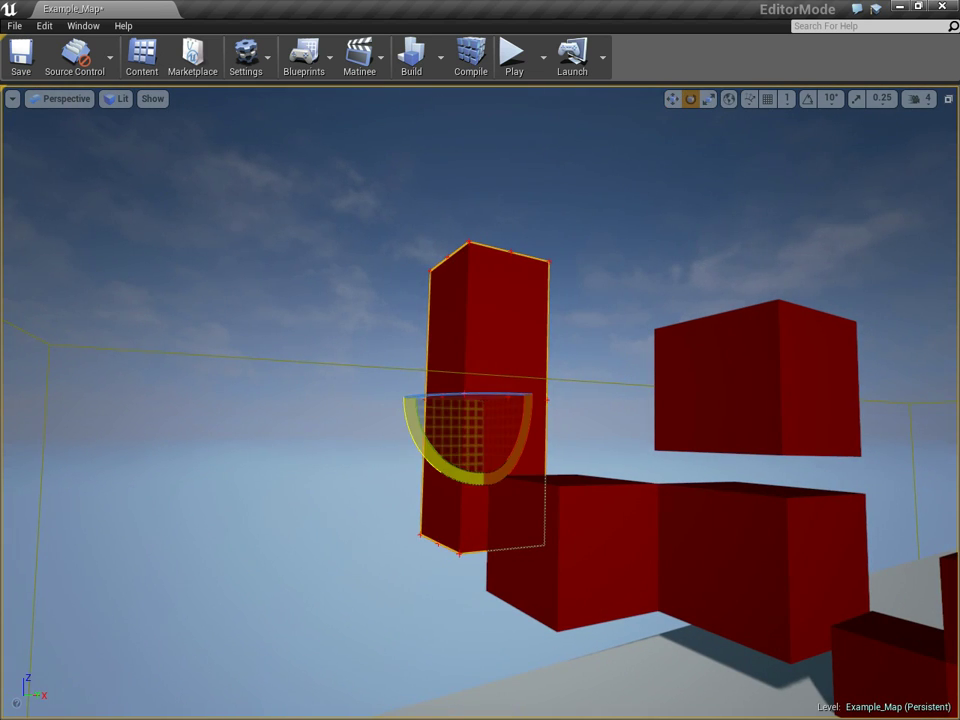
pyautogui.moveTo(420, 450); pyautogui.dragTo(335, 418)
pyautogui.moveTo(500, 400); pyautogui.dragTo(540, 400, button='right')
pyautogui.press('r')
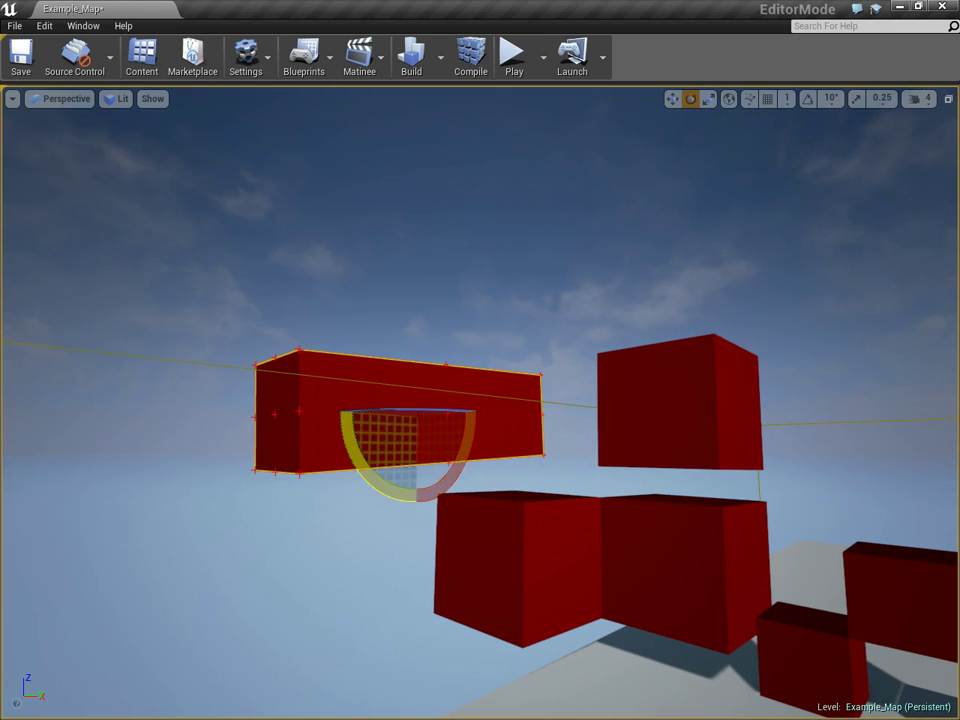
pyautogui.moveTo(430, 420); pyautogui.dragTo(410, 420)
pyautogui.moveTo(850, 500); pyautogui.dragTo(898, 500, button='right')
pyautogui.moveTo(320, 411); pyautogui.dragTo(313, 372)
pyautogui.press('e')
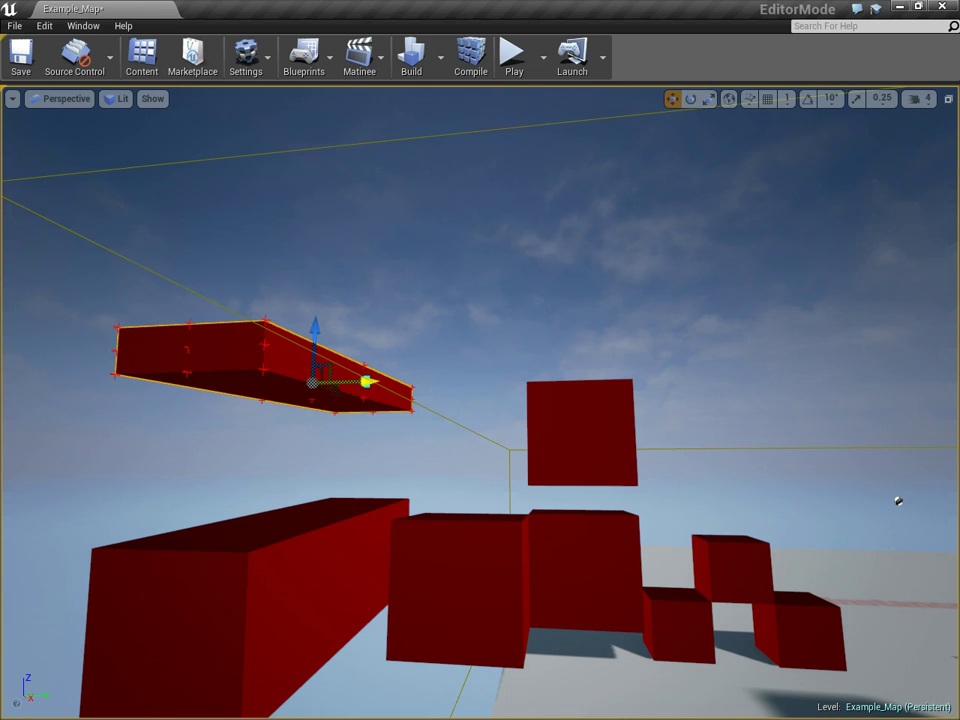
pyautogui.moveTo(367, 381); pyautogui.dragTo(400, 382)
pyautogui.moveTo(898, 500); pyautogui.dragTo(835, 505, button='right')
# Move the slab right and lower it onto the large cube.
pyautogui.press('e')
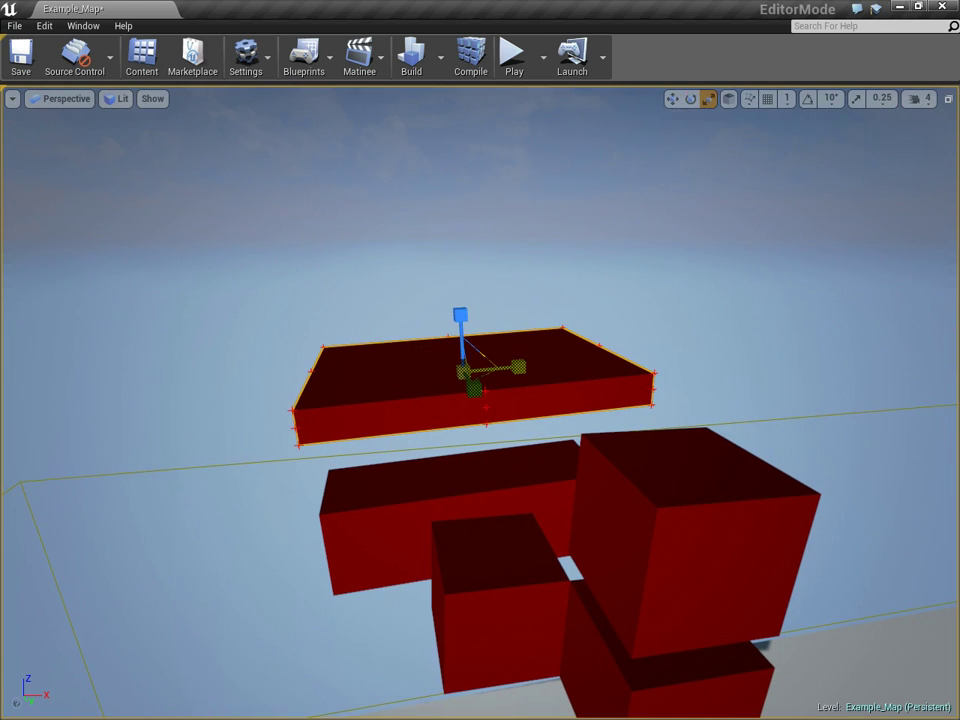
pyautogui.press('w')
pyautogui.moveTo(508, 368); pyautogui.dragTo(722, 366)
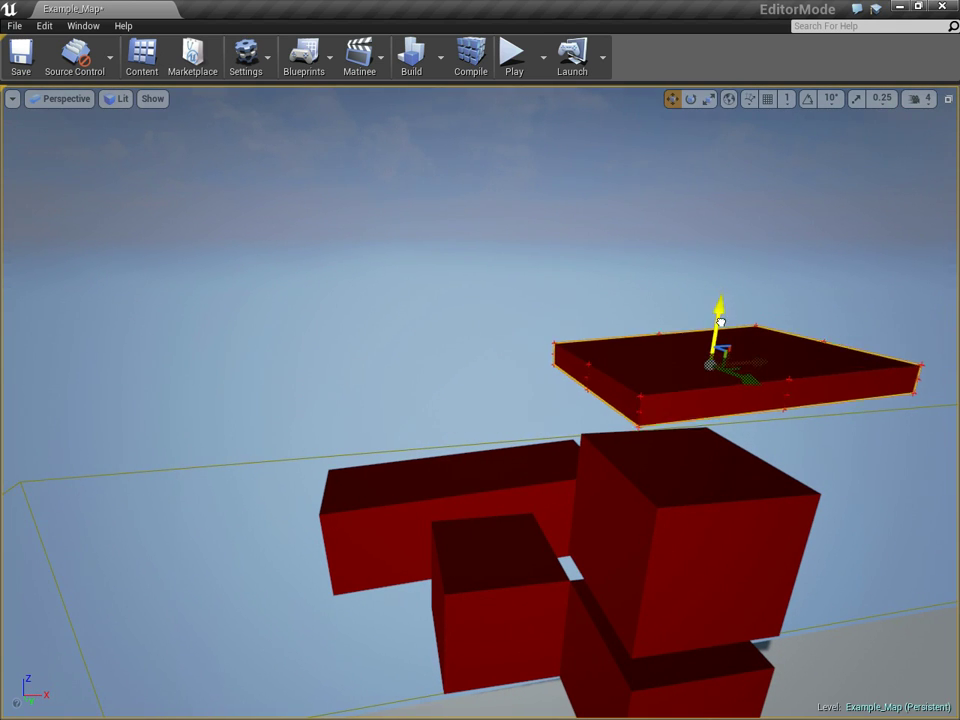
pyautogui.moveTo(720, 320); pyautogui.dragTo(720, 400)
pyautogui.moveTo(720, 400); pyautogui.dragTo(860, 392, button='right')
# Reposition the head cube and stretch it into a long box on the floor.
pyautogui.click(465, 320)
pyautogui.moveTo(500, 318); pyautogui.dragTo(685, 315)
pyautogui.moveTo(658, 246); pyautogui.dragTo(639, 343)
pyautogui.moveTo(639, 343); pyautogui.dragTo(760, 343, button='right')
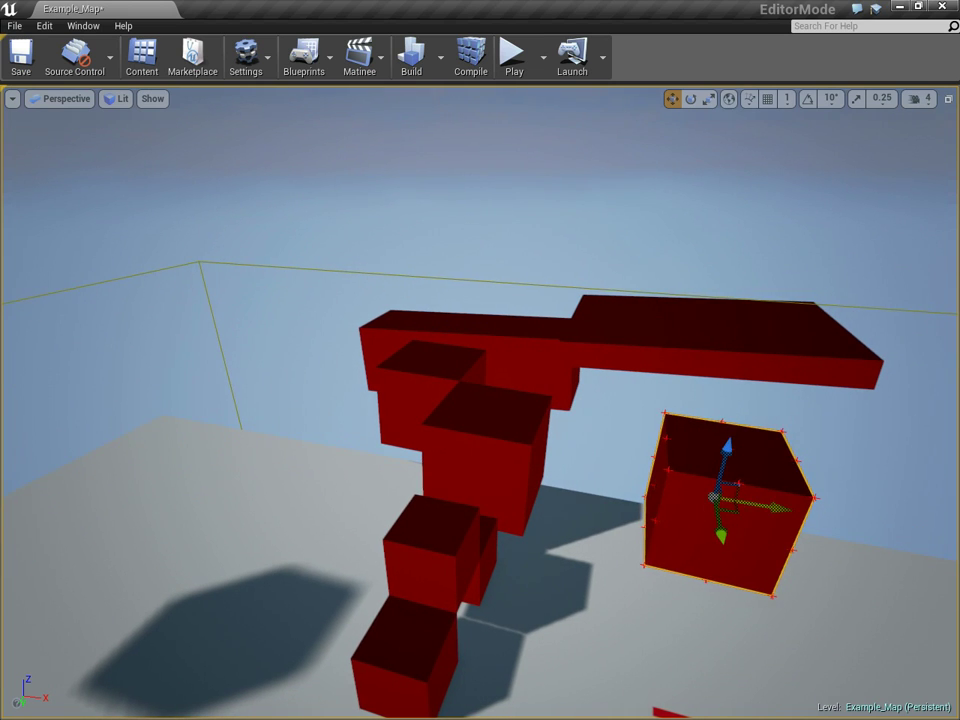
pyautogui.moveTo(758, 505); pyautogui.dragTo(911, 497)
pyautogui.moveTo(911, 497); pyautogui.dragTo(945, 495, button='right')
pyautogui.moveTo(655, 527); pyautogui.dragTo(728, 546)
pyautogui.moveTo(661, 525); pyautogui.dragTo(703, 533)
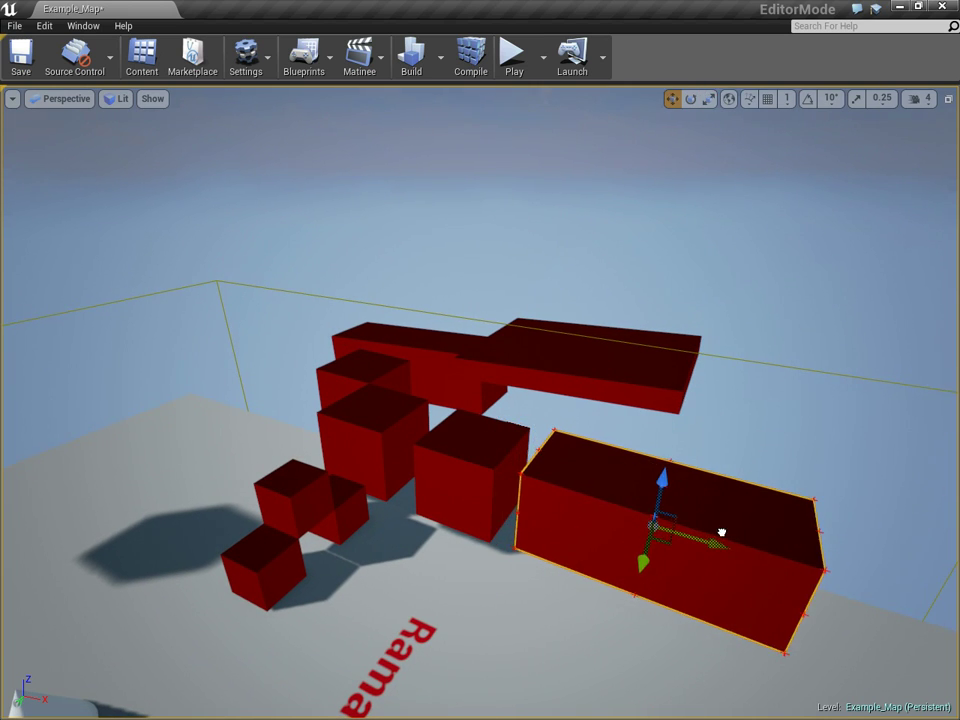
pyautogui.moveTo(722, 533); pyautogui.dragTo(705, 531, button='right')
# Duplicate the small front cubes up and to the right.
pyautogui.click(537, 518)
pyautogui.keyDown('alt'); pyautogui.moveTo(513, 452); pyautogui.dragTo(663, 443); pyautogui.keyUp('alt')
pyautogui.moveTo(663, 443); pyautogui.dragTo(938, 420, button='right')
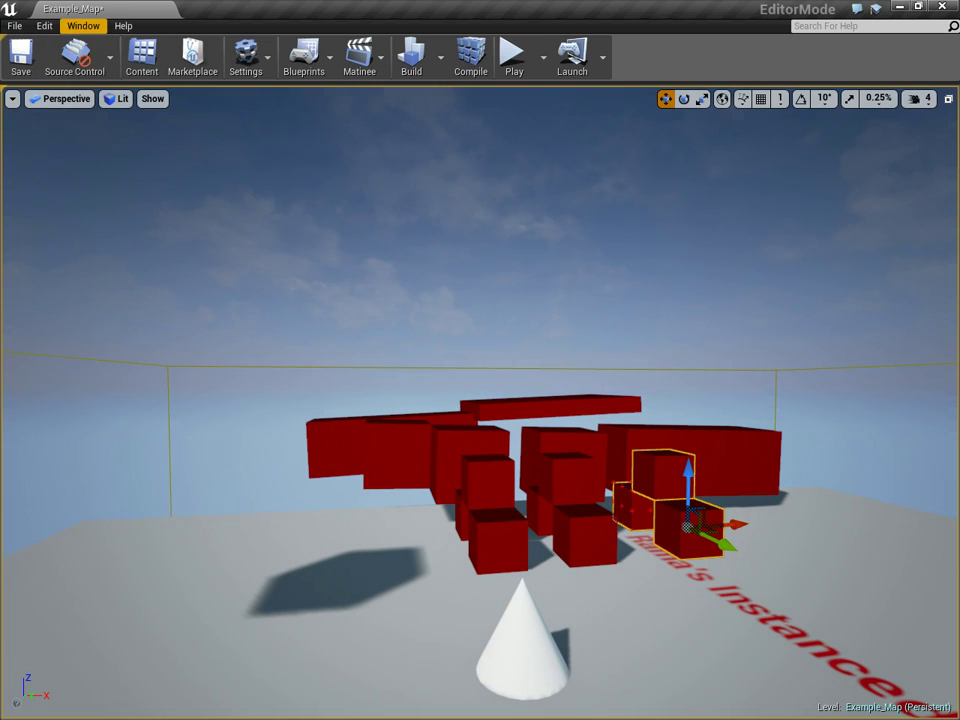
# In the World Outliner, filter actors by 'static' and select all but the Cone, undoing a stray move.
pyautogui.click(83, 25)
pyautogui.click(118, 169)
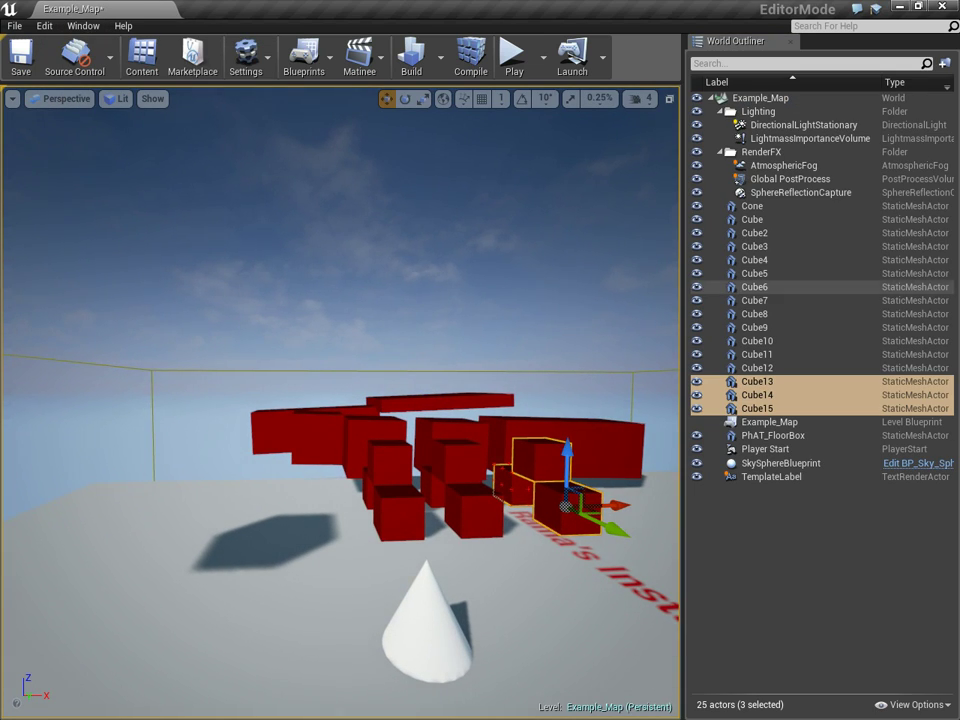
pyautogui.click(724, 64)
pyautogui.write('statuc')
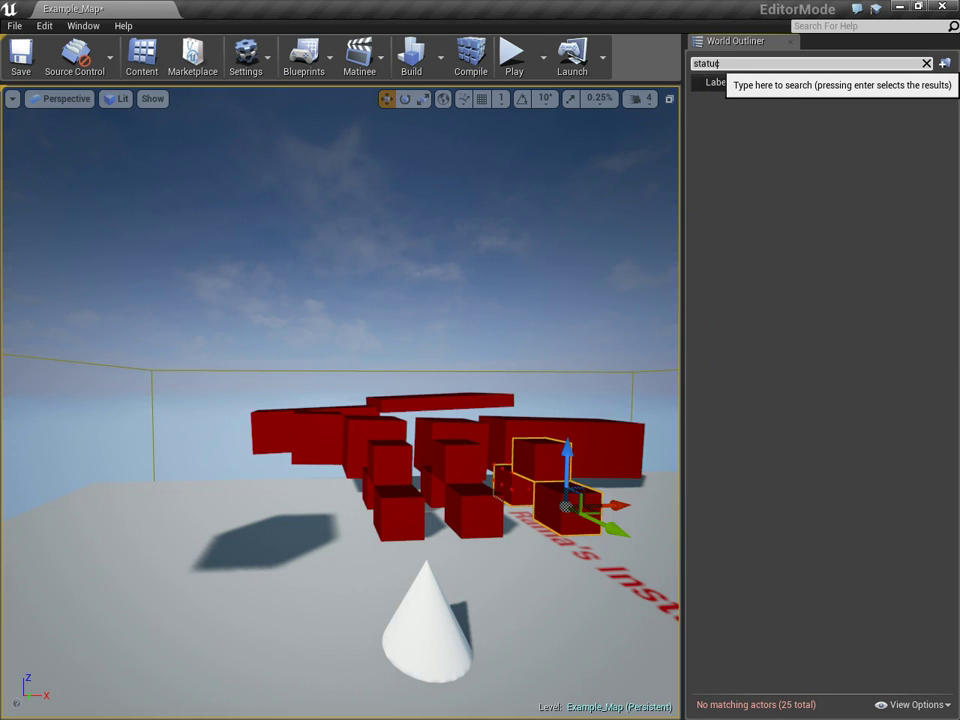
pyautogui.write('ic')
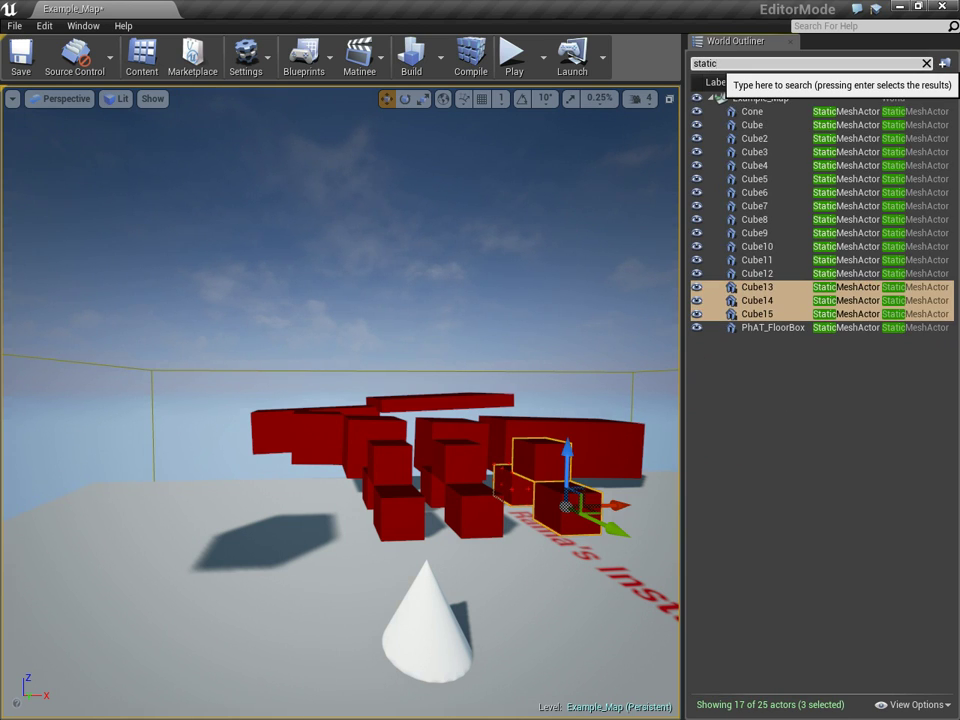
pyautogui.click(757, 246)
pyautogui.hotkey('ctrl', 'a')
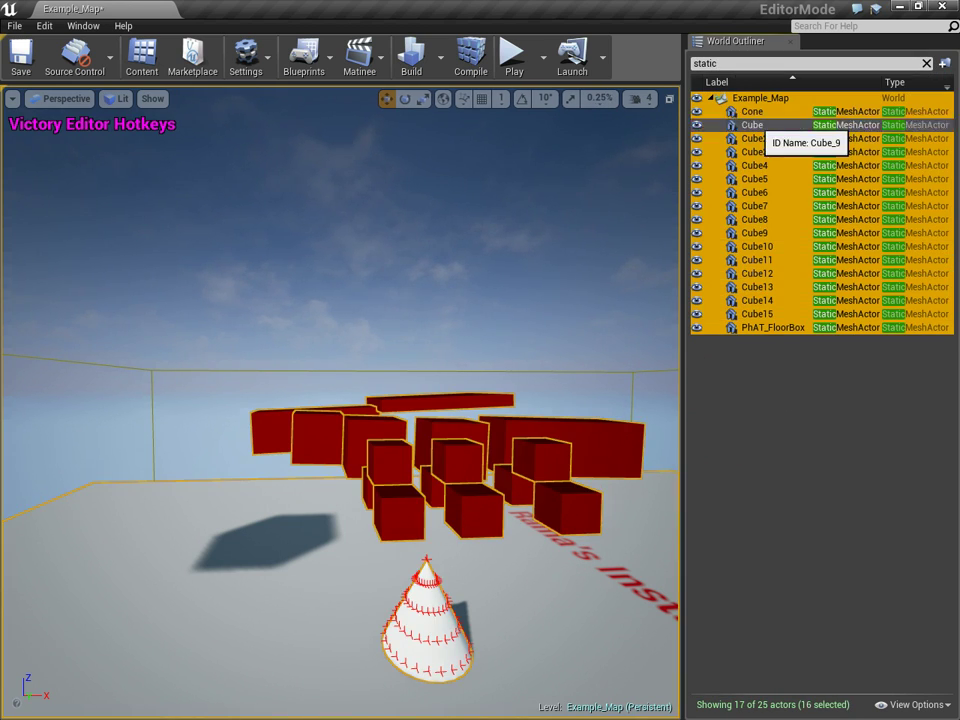
pyautogui.keyDown('ctrl'); pyautogui.click(752, 111); pyautogui.keyUp('ctrl')
pyautogui.moveTo(625, 441); pyautogui.dragTo(548, 385, button='right')
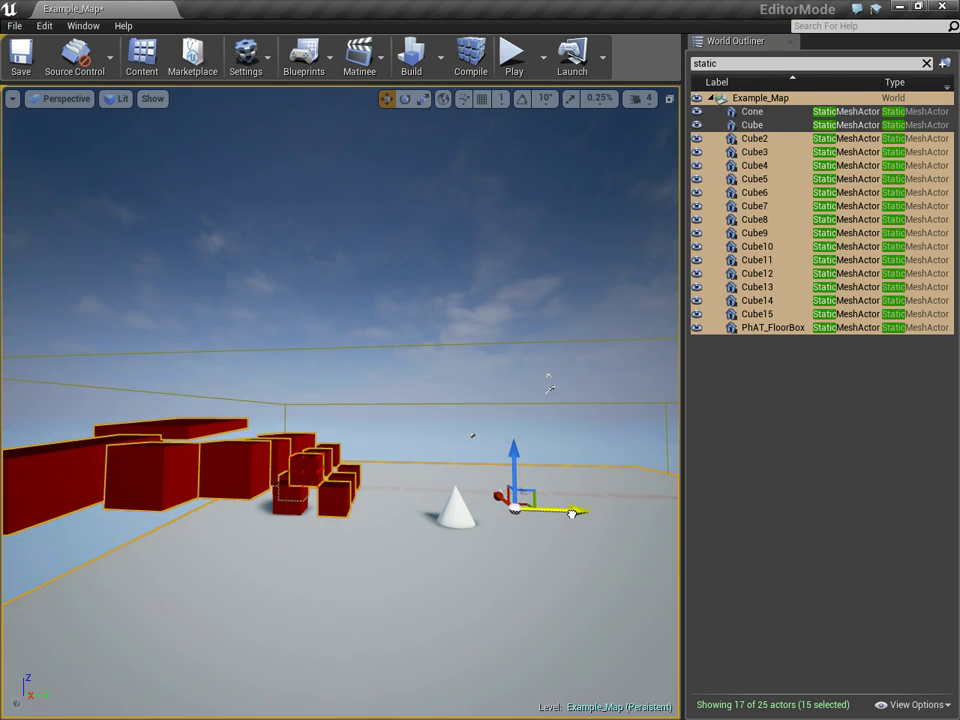
pyautogui.hotkey('ctrl', 'z')
# Rename the floor box to _aloor.
pyautogui.click(548, 385)
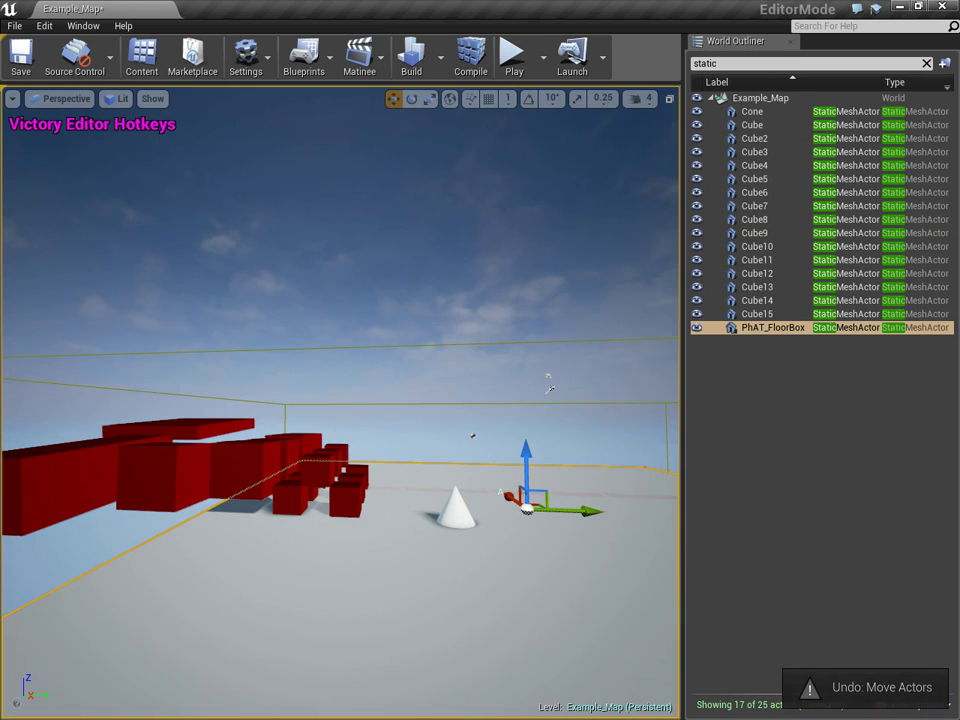
pyautogui.press('F2')
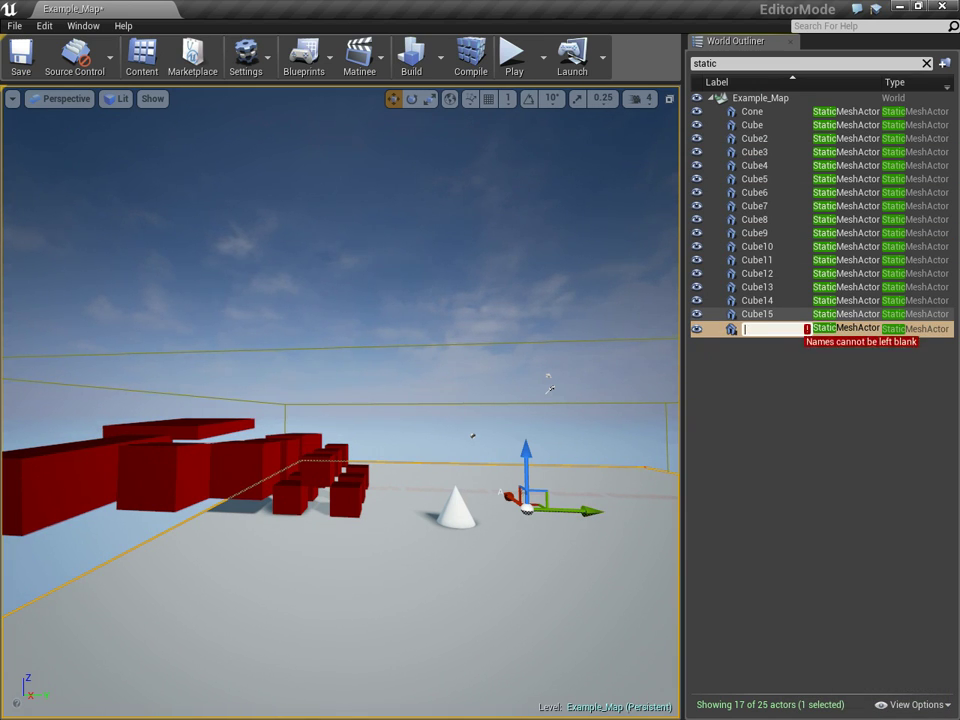
pyautogui.write('_aloor')
pyautogui.press('Return')
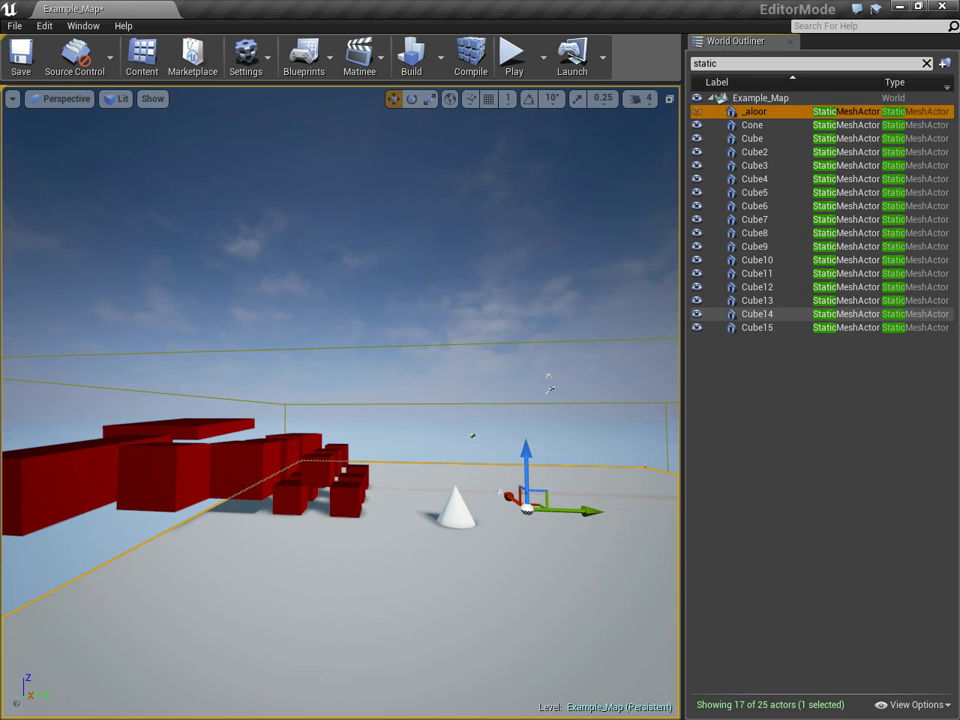
# Select the 15 red cubes, excluding the _aloor floor and the Cone.
pyautogui.click(760, 314)
pyautogui.hotkey('ctrl', 'a')
pyautogui.keyDown('ctrl'); pyautogui.click(753, 111); pyautogui.keyUp('ctrl')
pyautogui.keyDown('ctrl'); pyautogui.click(752, 125); pyautogui.keyUp('ctrl')
# Duplicate the 15 cubes along X and Z and rotate the copies.
pyautogui.moveTo(577, 440); pyautogui.dragTo(577, 440, button='right')
pyautogui.keyDown('alt'); pyautogui.moveTo(465, 521); pyautogui.dragTo(259, 521); pyautogui.keyUp('alt')
pyautogui.moveTo(577, 440); pyautogui.dragTo(577, 440, button='right')
pyautogui.moveTo(400, 510); pyautogui.dragTo(242, 512)
pyautogui.moveTo(211, 472)
pyautogui.keyDown('alt'); pyautogui.mouseDown()
pyautogui.moveTo(213, 505)
pyautogui.moveTo(207, 468)
pyautogui.mouseUp(); pyautogui.keyUp('alt')
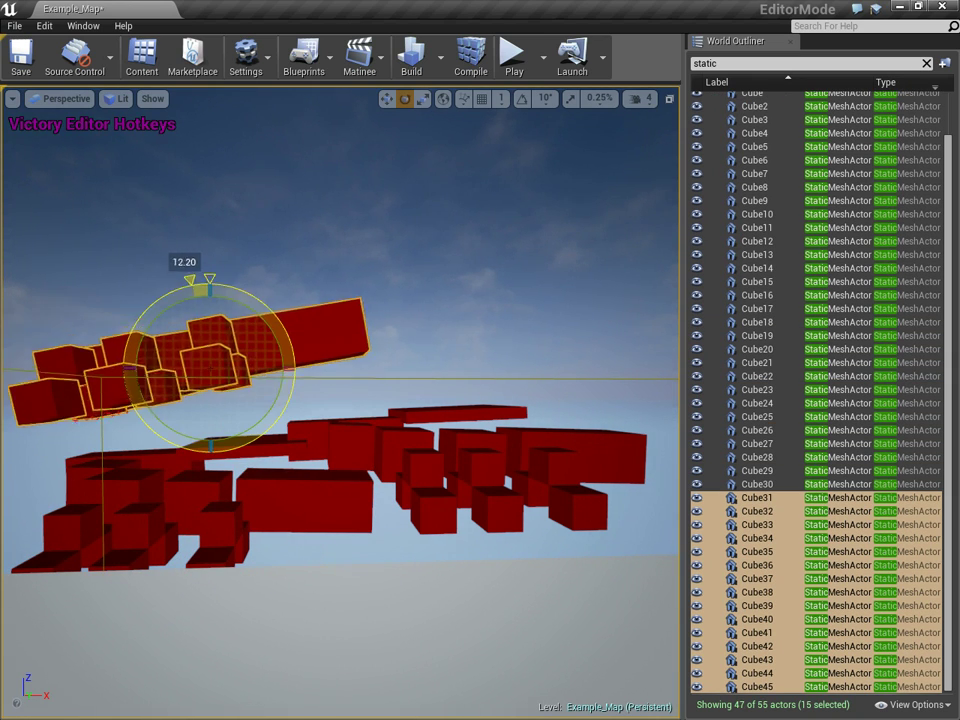
pyautogui.moveTo(200, 290); pyautogui.dragTo(262, 292)
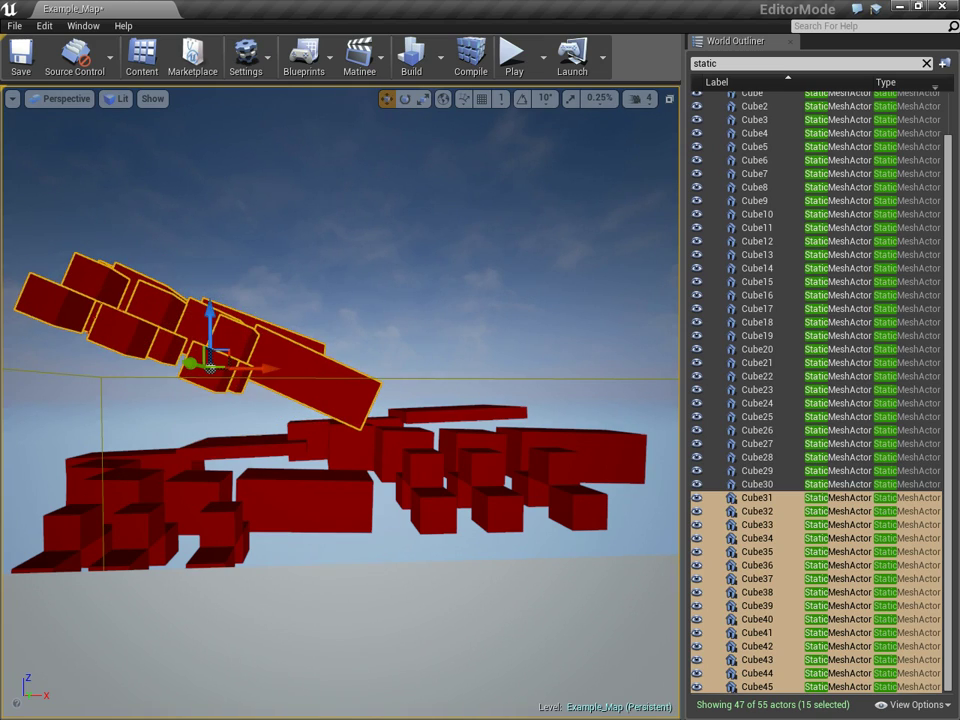
# Duplicate the 15-cube group twice more with Ctrl+W, placing copies farther back.
pyautogui.hotkey('ctrl', 'w')
pyautogui.press('f')
pyautogui.keyDown('alt'); pyautogui.moveTo(342, 412); pyautogui.dragTo(315, 398); pyautogui.keyUp('alt')
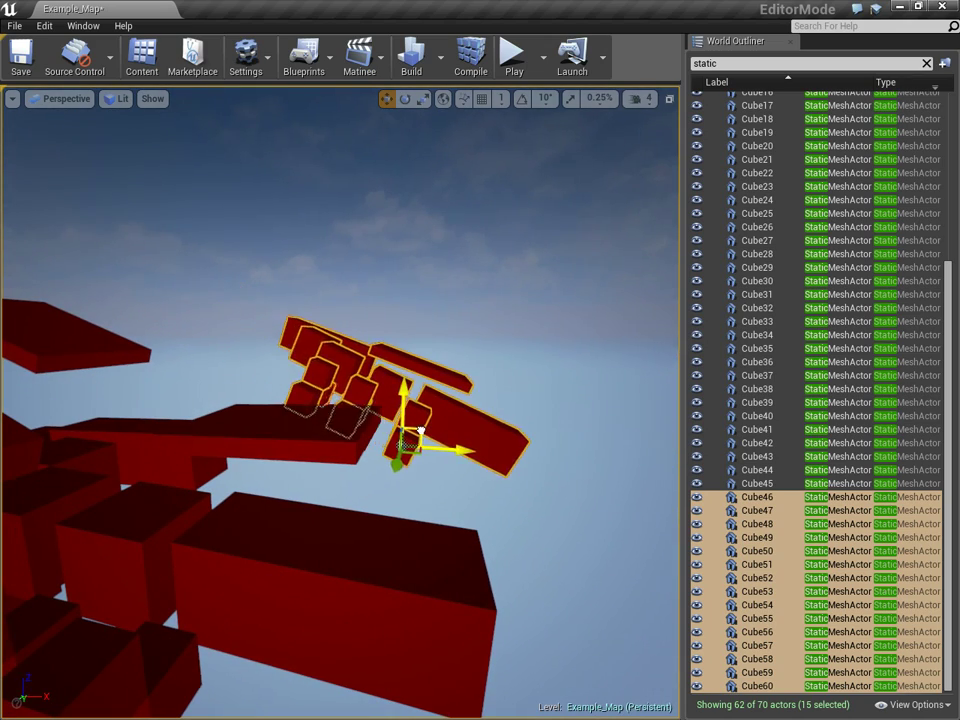
pyautogui.keyDown('alt'); pyautogui.moveTo(422, 430); pyautogui.dragTo(476, 512); pyautogui.keyUp('alt')
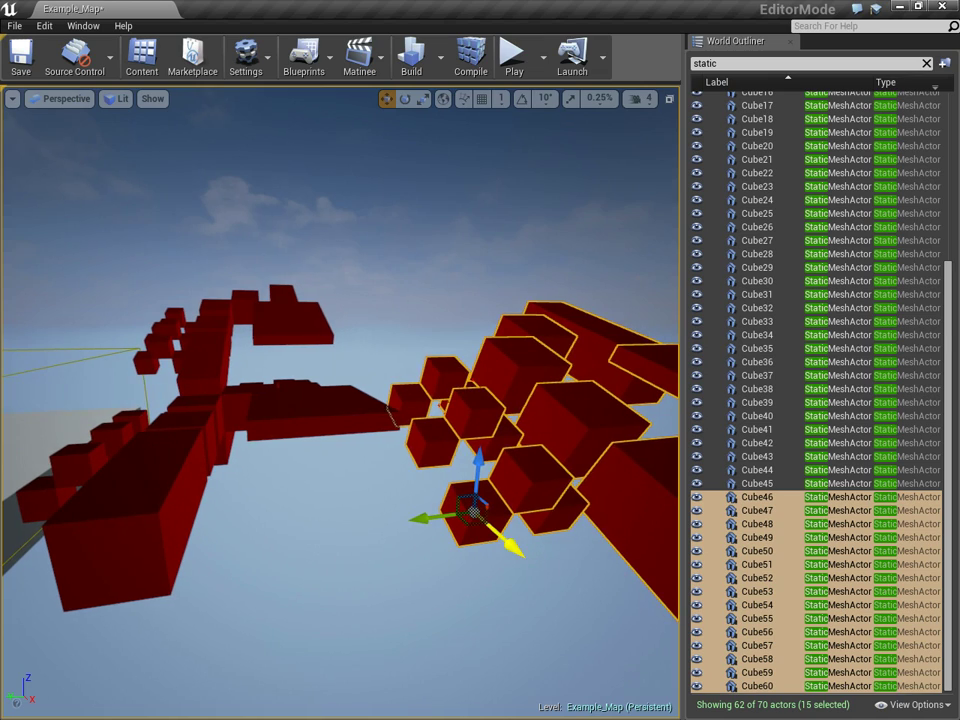
pyautogui.hotkey('ctrl', 'w')
pyautogui.keyDown('alt'); pyautogui.moveTo(418, 400); pyautogui.dragTo(375, 350); pyautogui.keyUp('alt')
pyautogui.press('r')
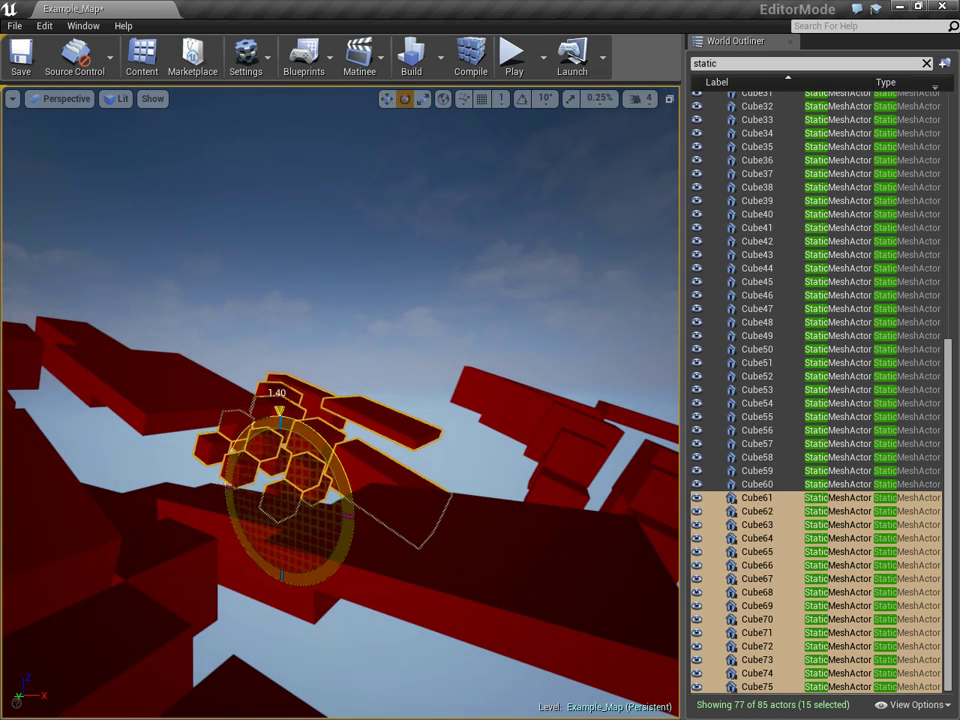
pyautogui.moveTo(375, 350)
pyautogui.keyDown('alt'); pyautogui.mouseDown()
pyautogui.moveTo(405, 300)
pyautogui.moveTo(380, 330)
pyautogui.mouseUp(); pyautogui.keyUp('alt')
# Select all 77 filtered actors in the World Outliner.
pyautogui.click(738, 416)
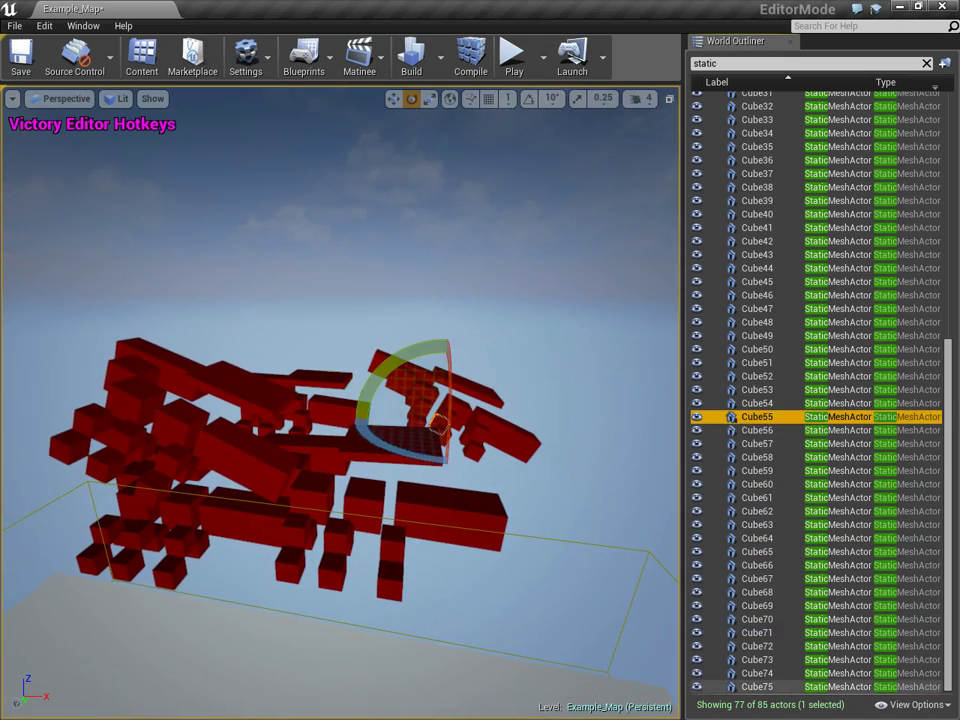
pyautogui.hotkey('ctrl', 'a')
pyautogui.scroll(10, 815, 390)
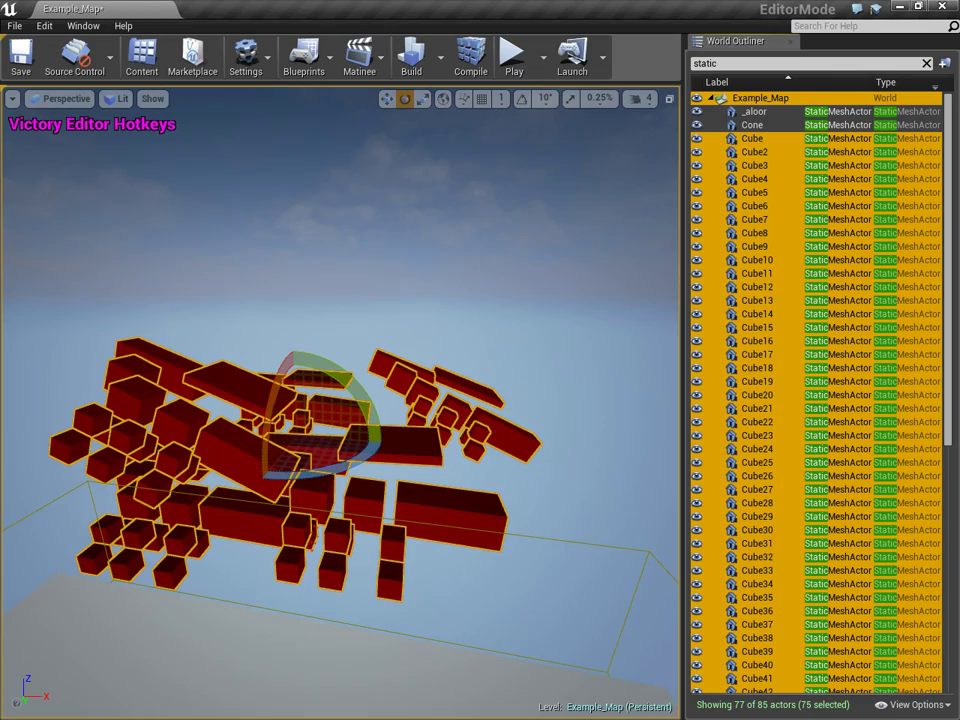
# Merge the selected cubes into one instanced static mesh.
pyautogui.keyDown('alt'); pyautogui.moveTo(340, 380); pyautogui.dragTo(380, 378); pyautogui.keyUp('alt')
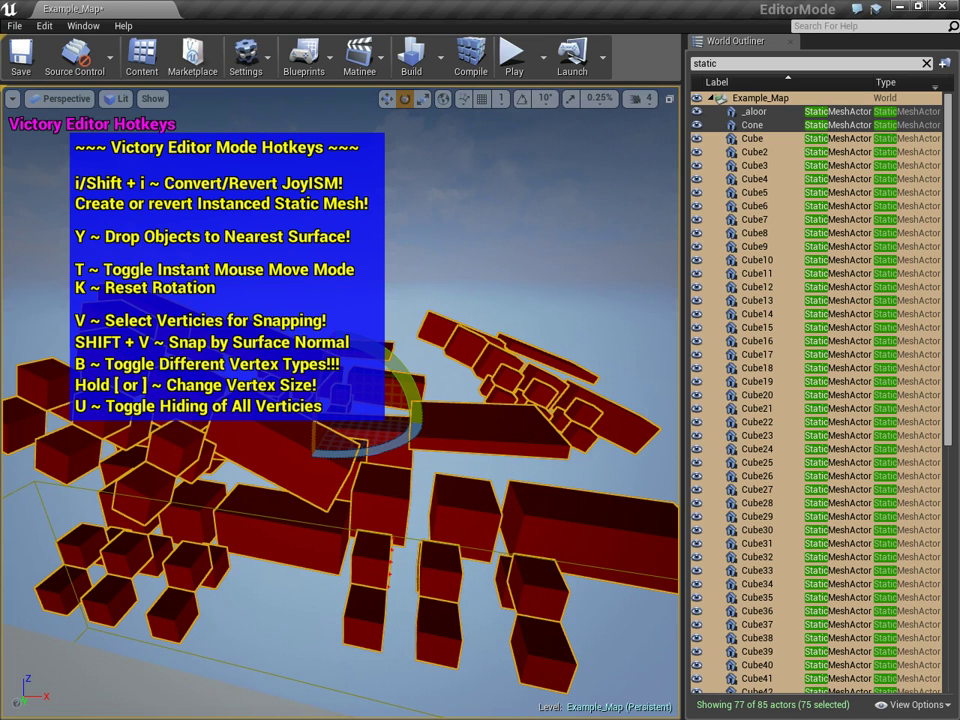
pyautogui.scroll(3, 340, 400)
pyautogui.hotkey('ctrl', 'm')
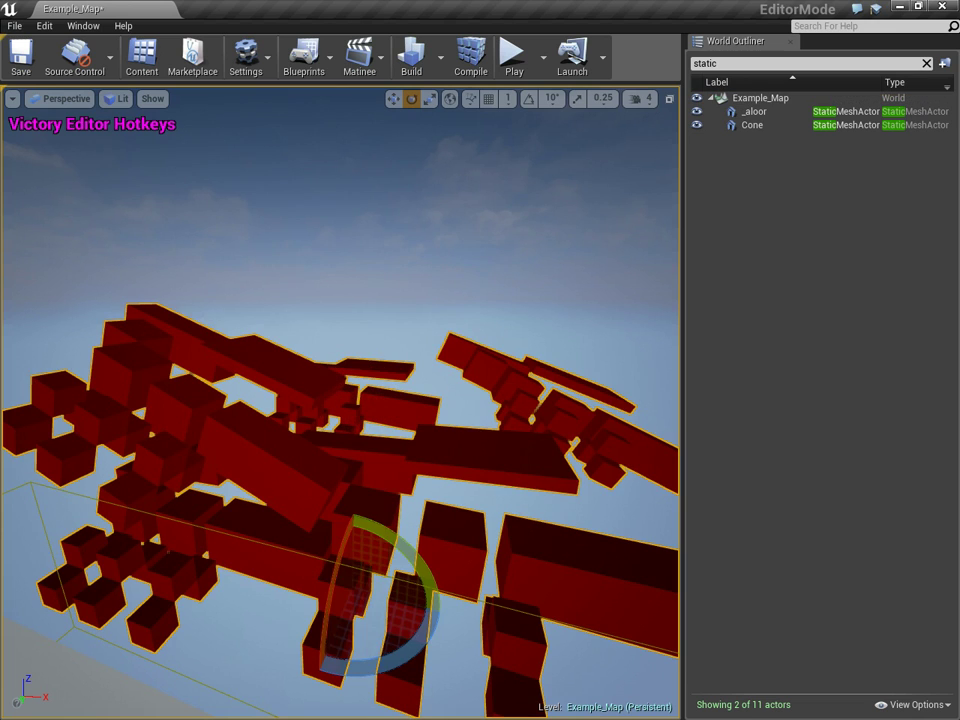
# Slide the instanced cube group along X.
pyautogui.press('f')
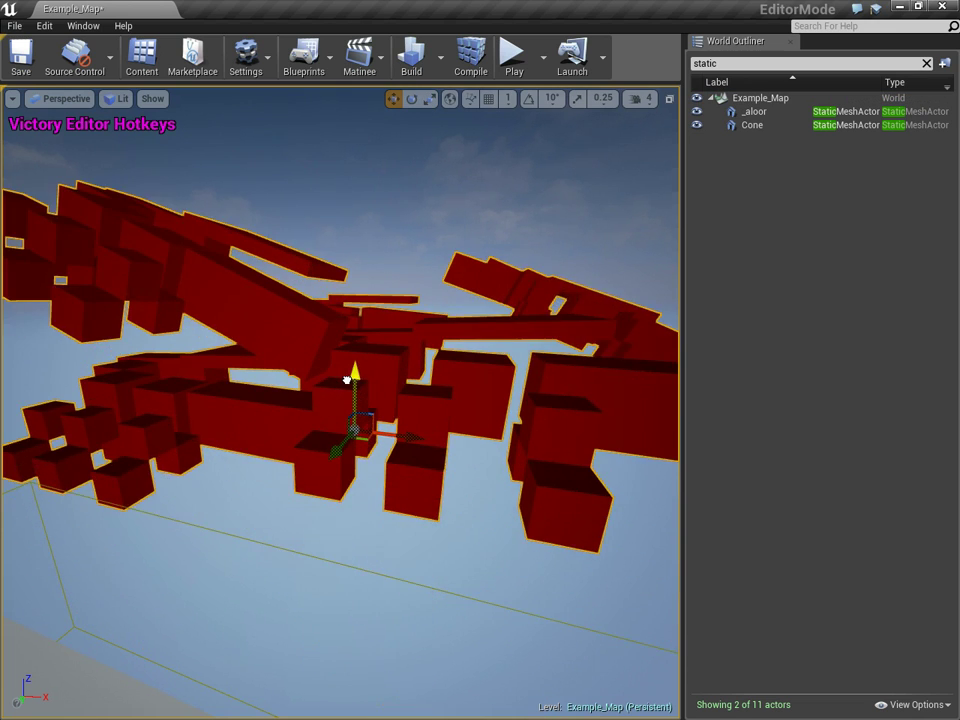
pyautogui.moveTo(350, 430); pyautogui.dragTo(230, 388)
pyautogui.moveTo(250, 462); pyautogui.dragTo(298, 400)
pyautogui.rightClick(298, 296)
pyautogui.click(362, 564)
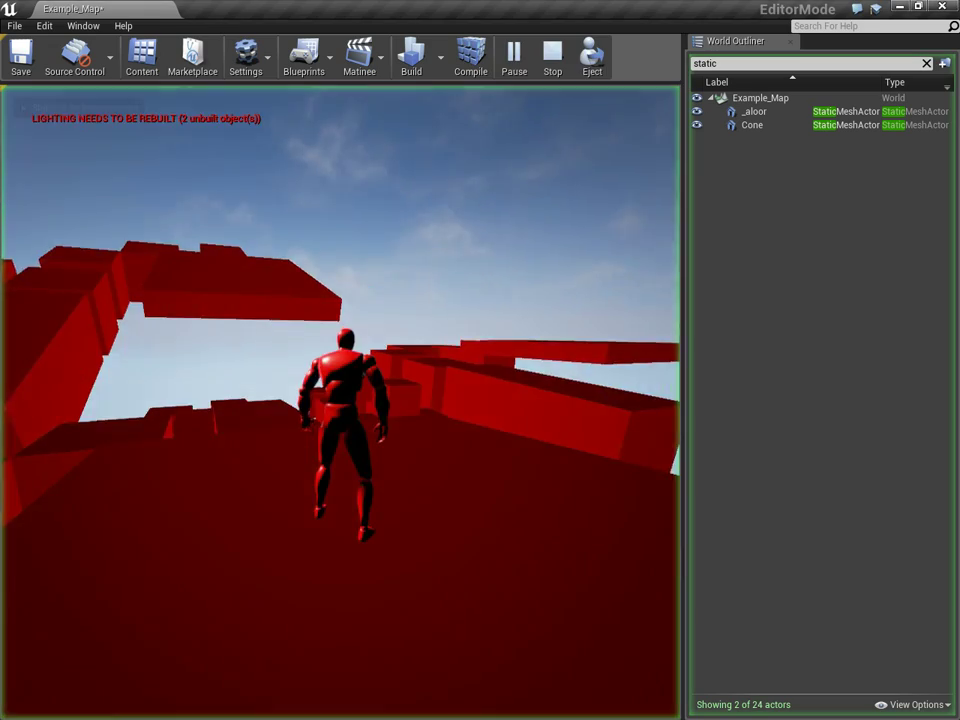
pyautogui.press('w')
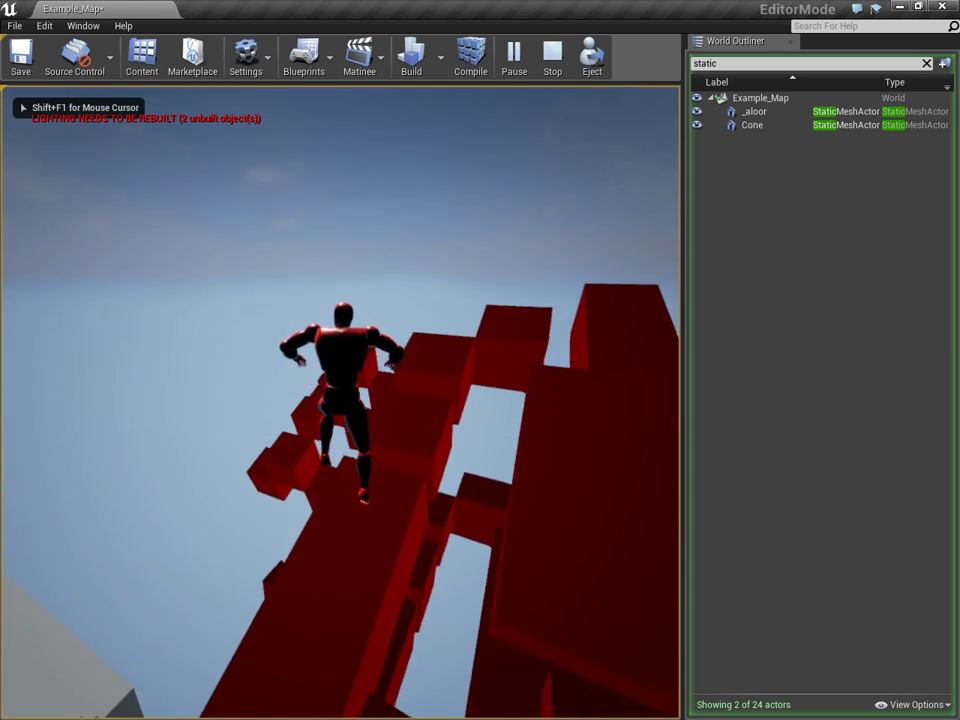
pyautogui.press('space')
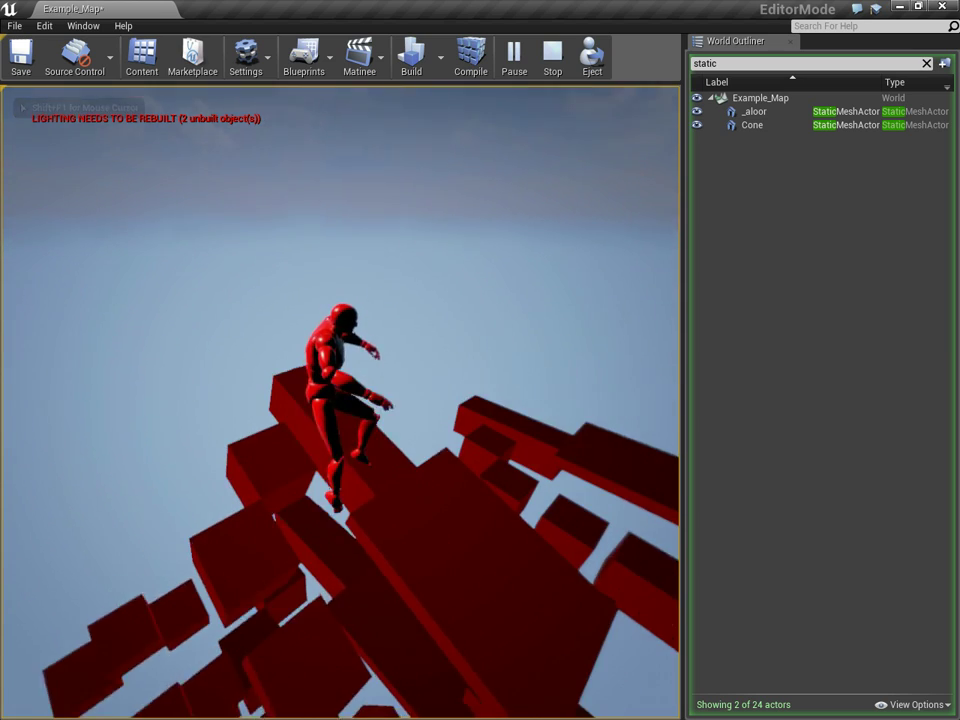
pyautogui.press('`')
pyautogui.press('`')
pyautogui.write('exit')
pyautogui.press('Return')
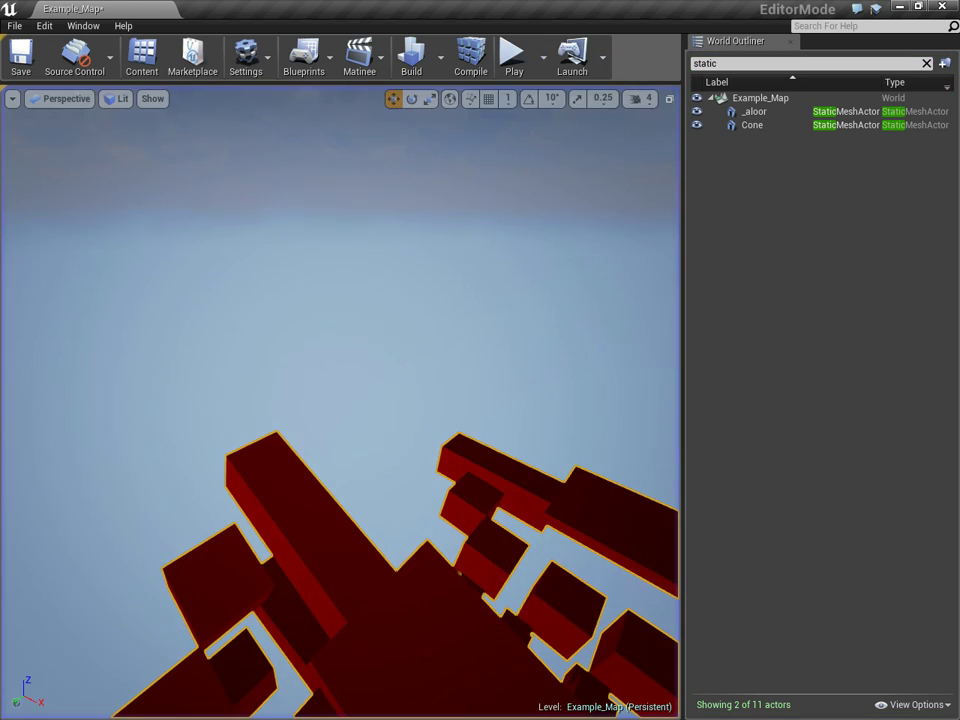
# Open the MyCharacter blueprint from the Character folder.
pyautogui.click(142, 58)
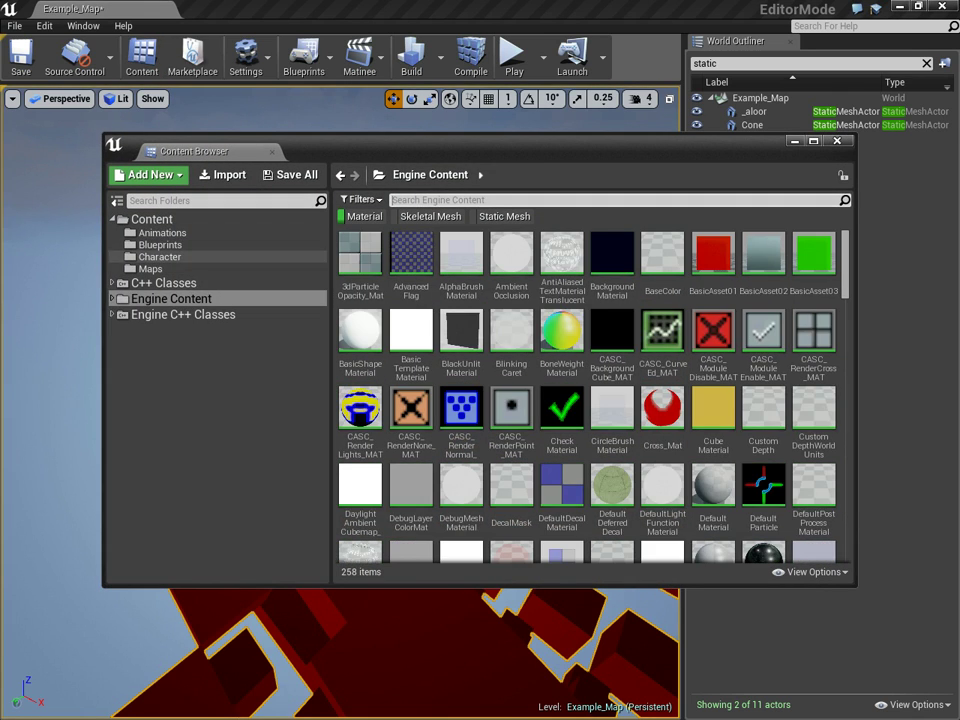
pyautogui.click(160, 244)
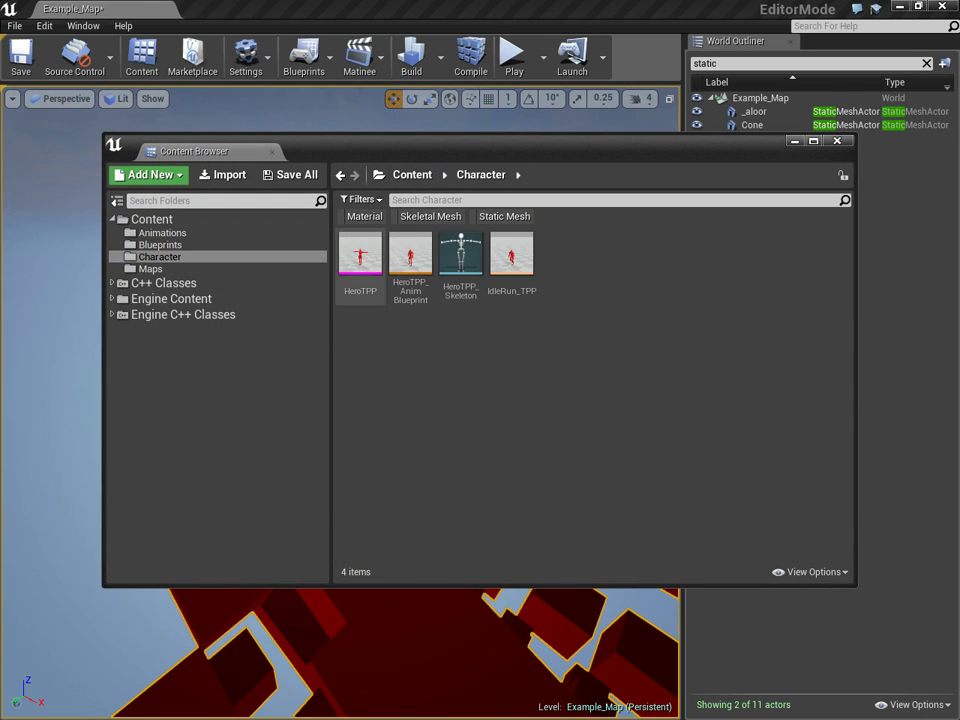
pyautogui.press('Return')
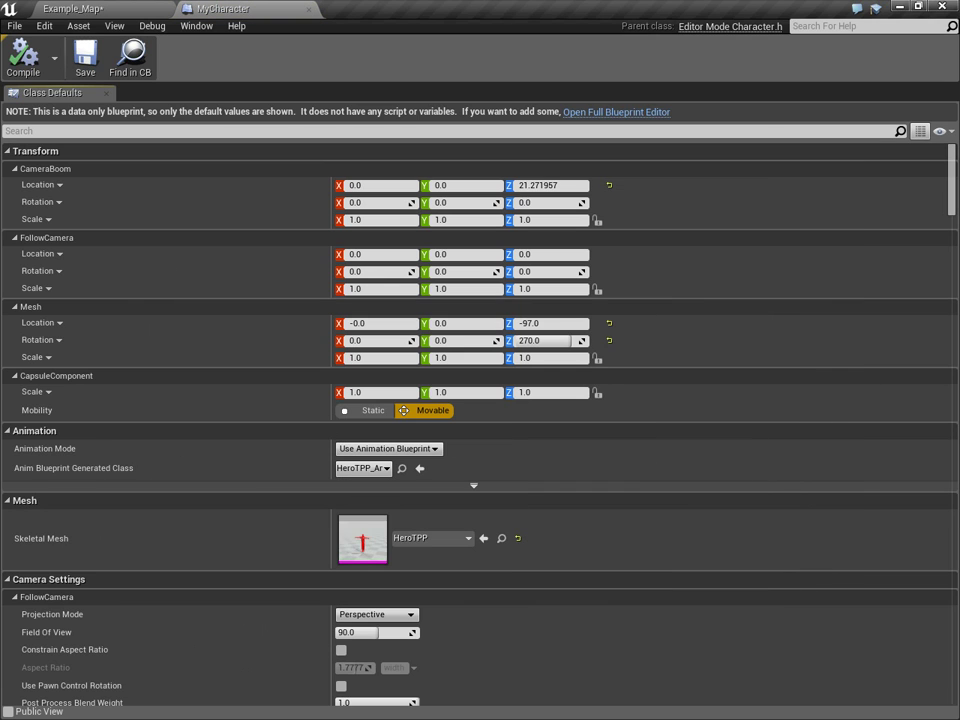
# Set Gravity Scale to 3.0, save the blueprint, and return to Example_Map.
pyautogui.write('scale')
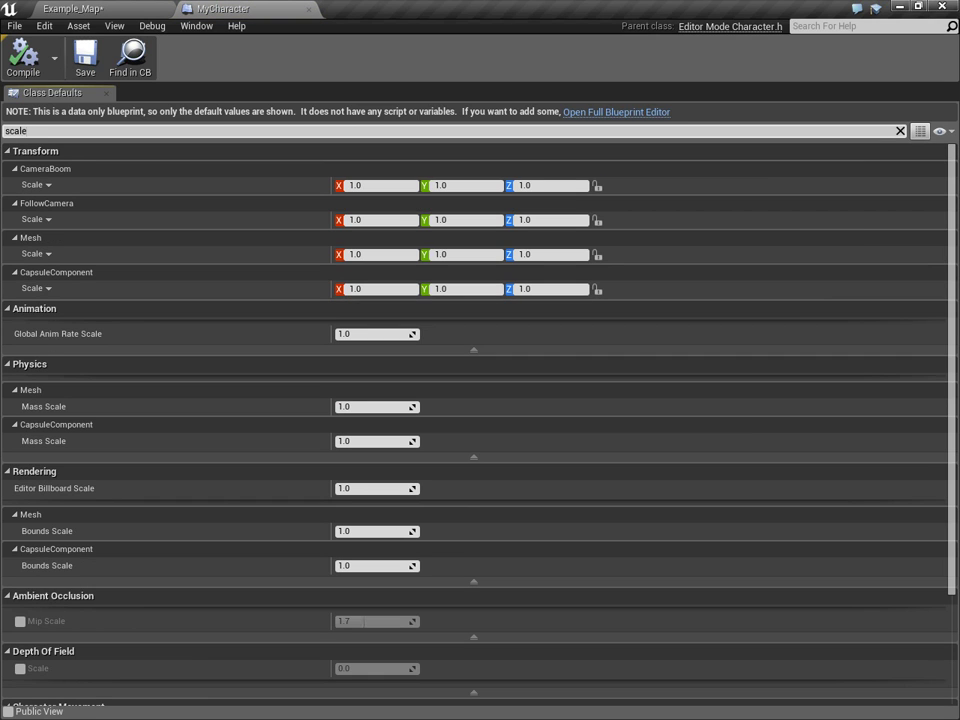
pyautogui.write('gravity')
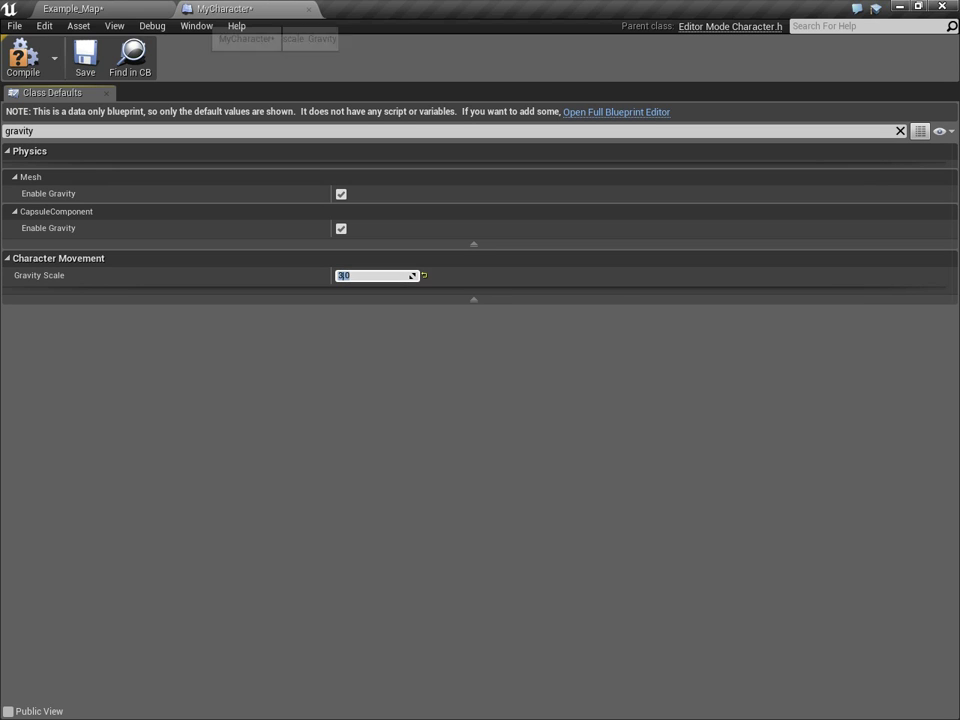
pyautogui.click(85, 57)
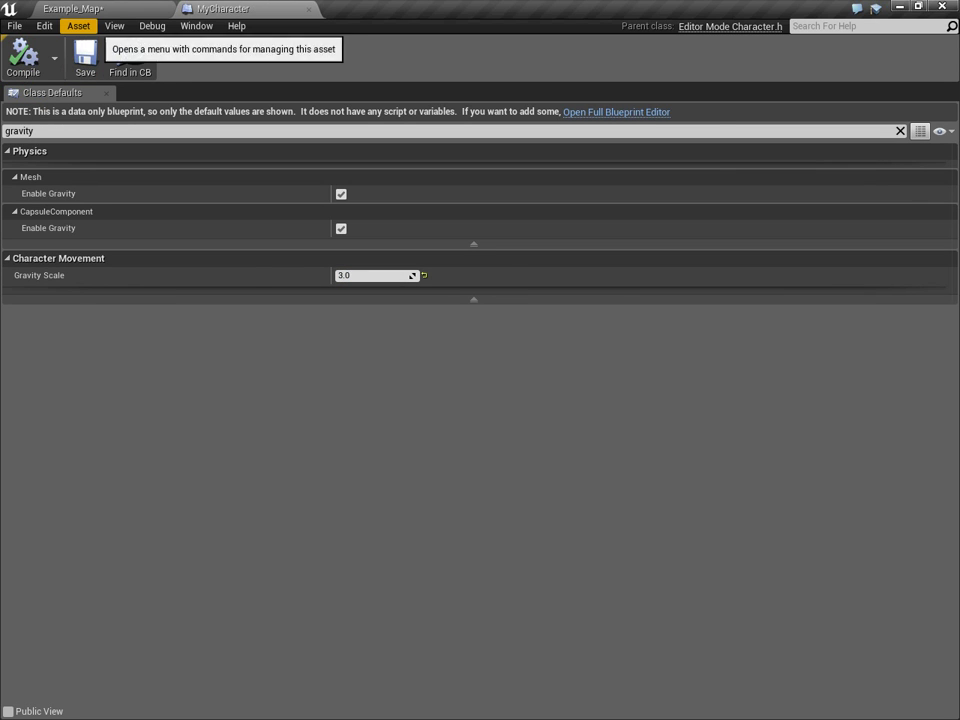
pyautogui.click(73, 9)
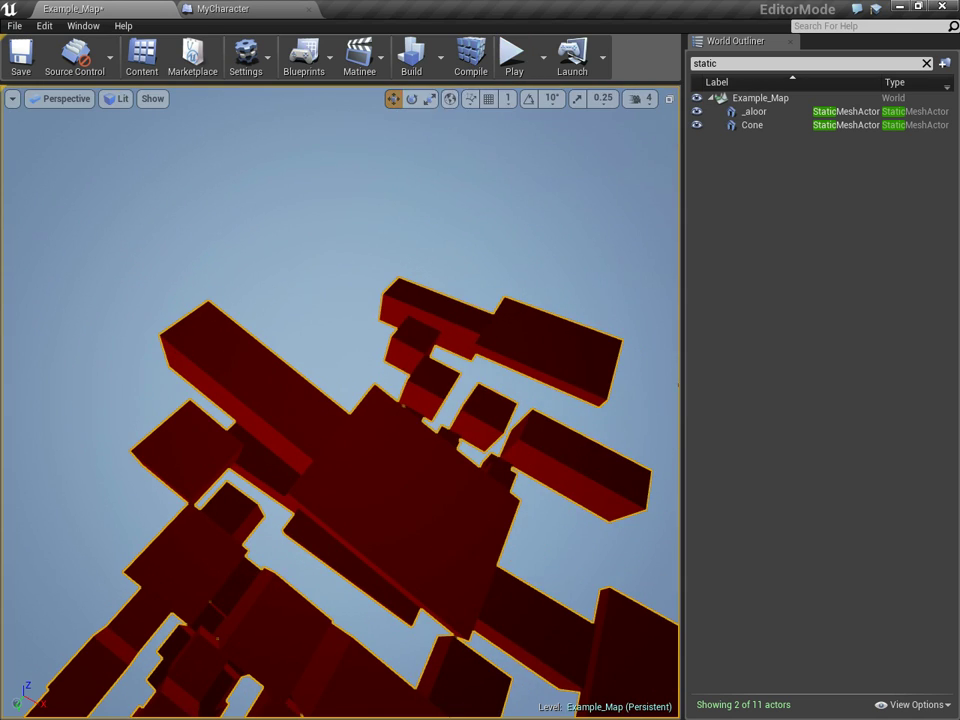
# Play from this spot and run the heavier-gravity character forward, jumping across the red blocks.
pyautogui.rightClick(392, 86)
pyautogui.click(440, 413)
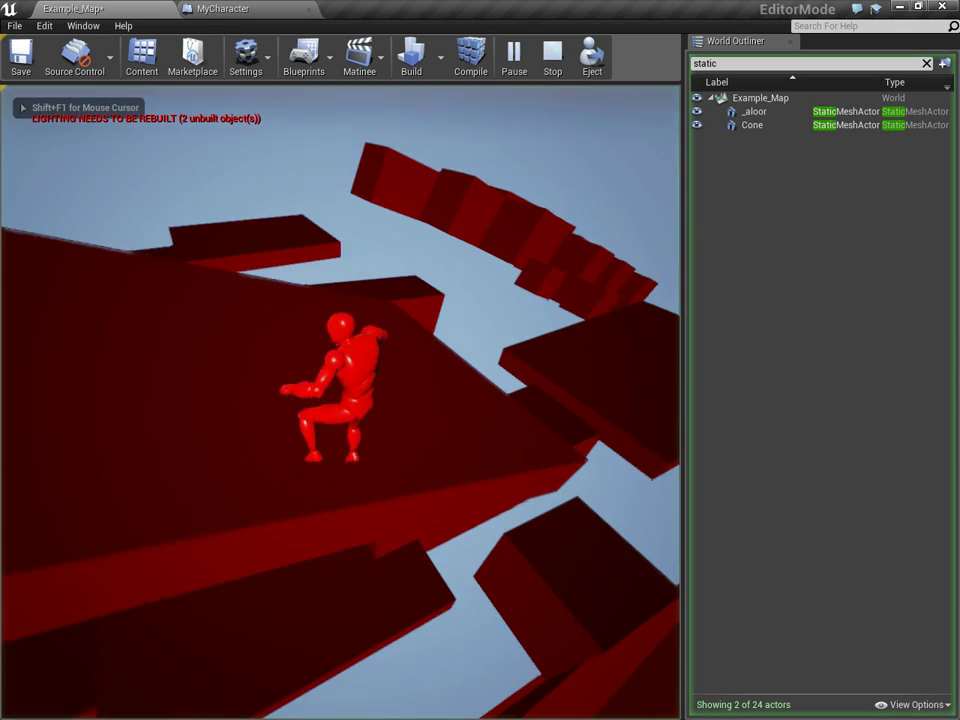
pyautogui.press('w')
pyautogui.press('space')
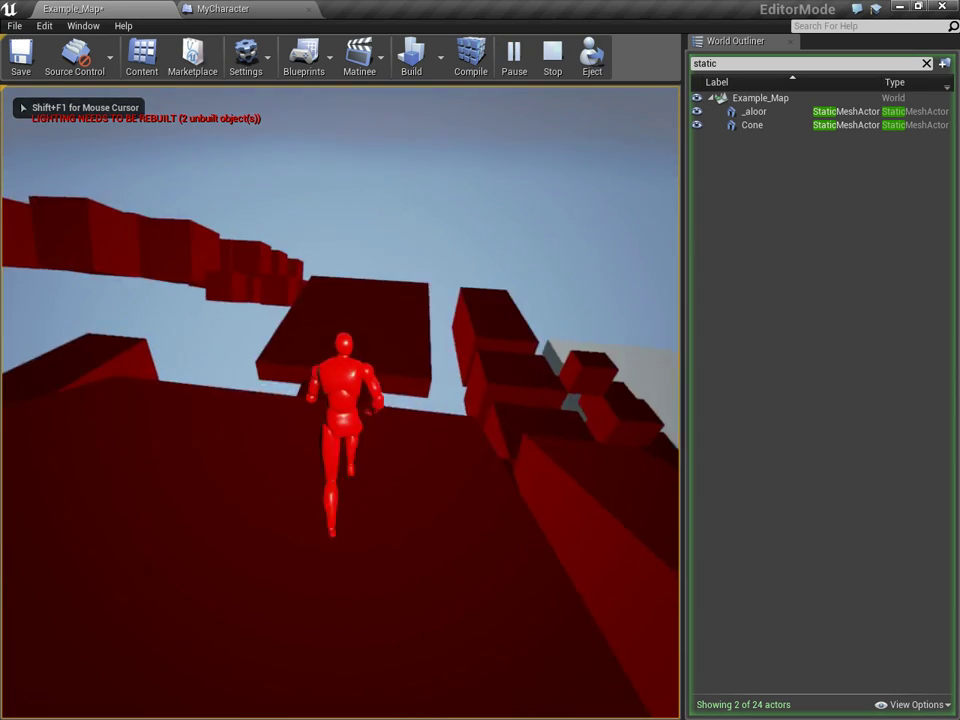
pyautogui.press('space')
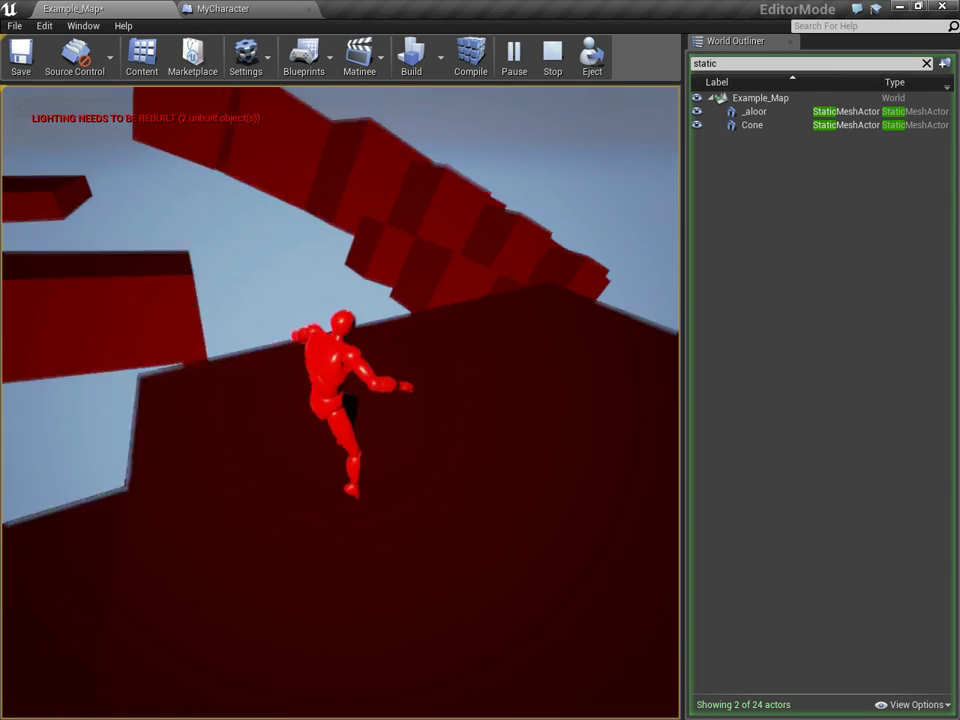
pyautogui.press('space')
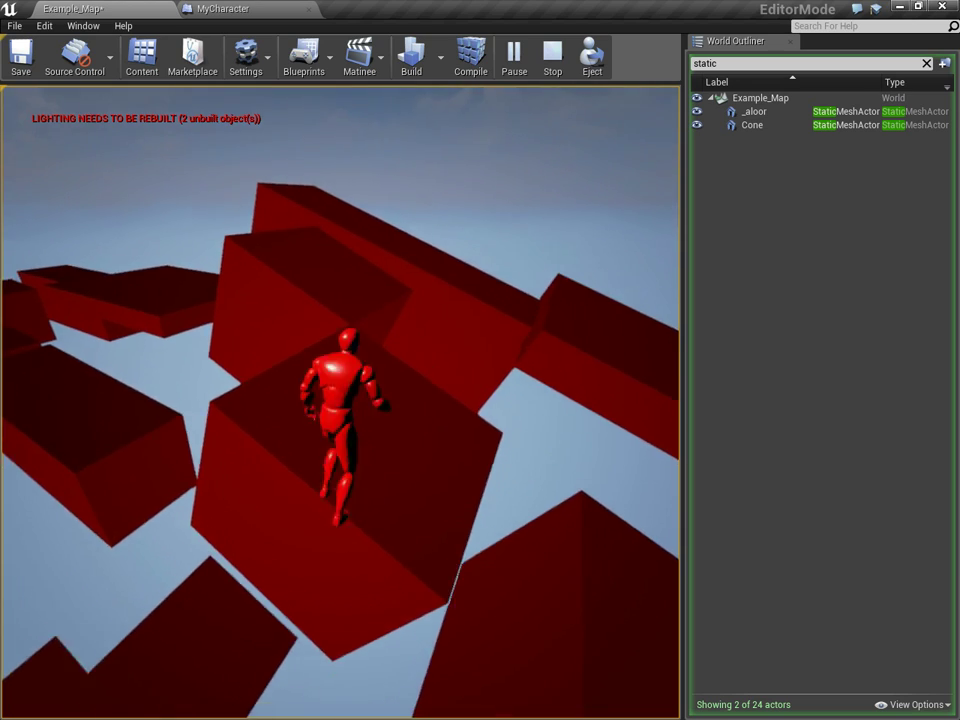
pyautogui.press('space')
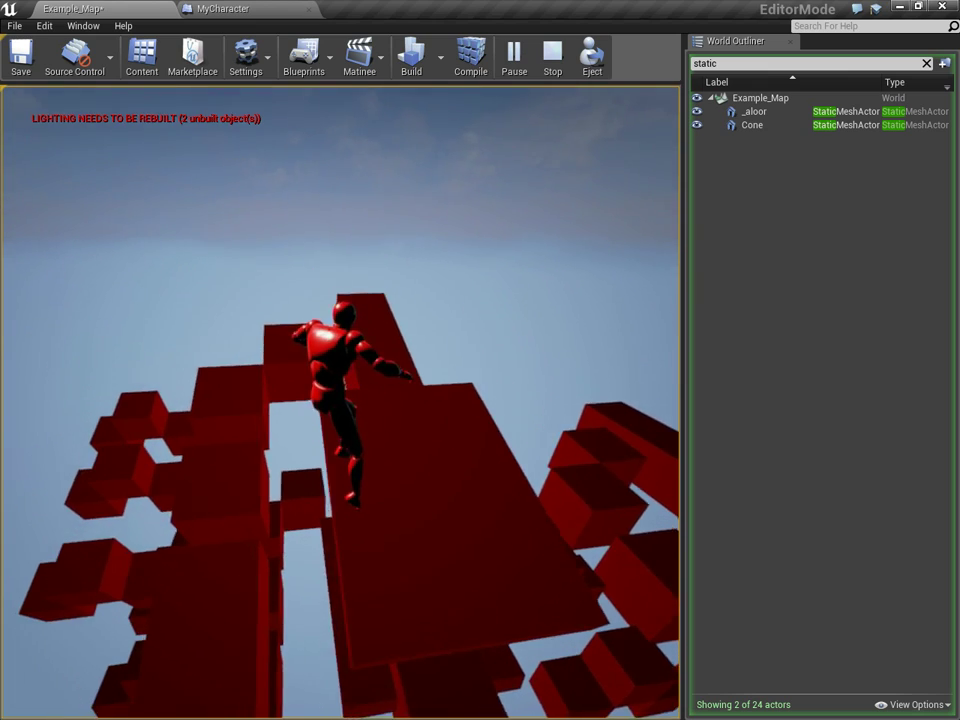
# End the session with the console command exit and frame the red structure.
pyautogui.press('`')
pyautogui.write('exit')
pyautogui.press('Return')
pyautogui.press('f')
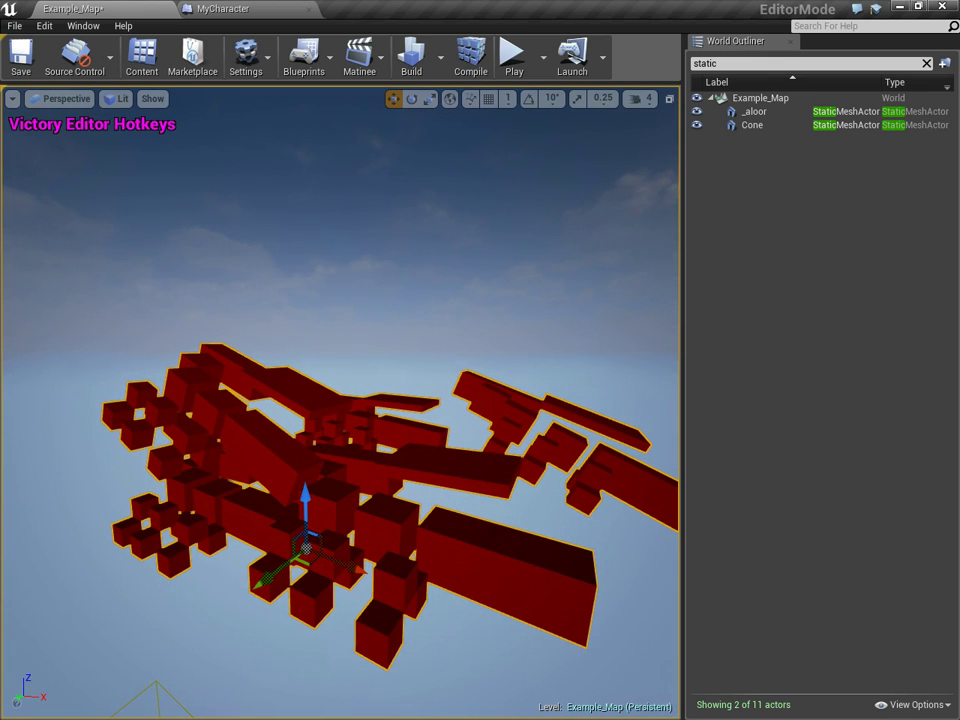
# Revert the instanced red structure into 77 separate static mesh actors and select them all.
pyautogui.moveTo(305, 500); pyautogui.dragTo(305, 474)
pyautogui.hotkey('ctrl', 'alt', 's')
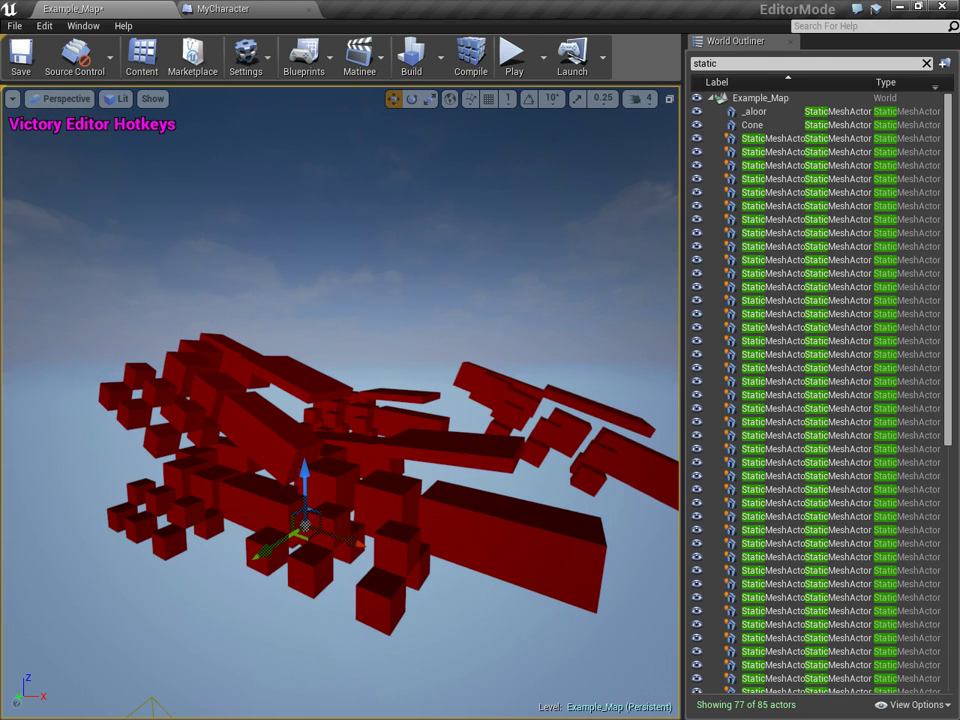
pyautogui.scroll(-5, 340, 400)
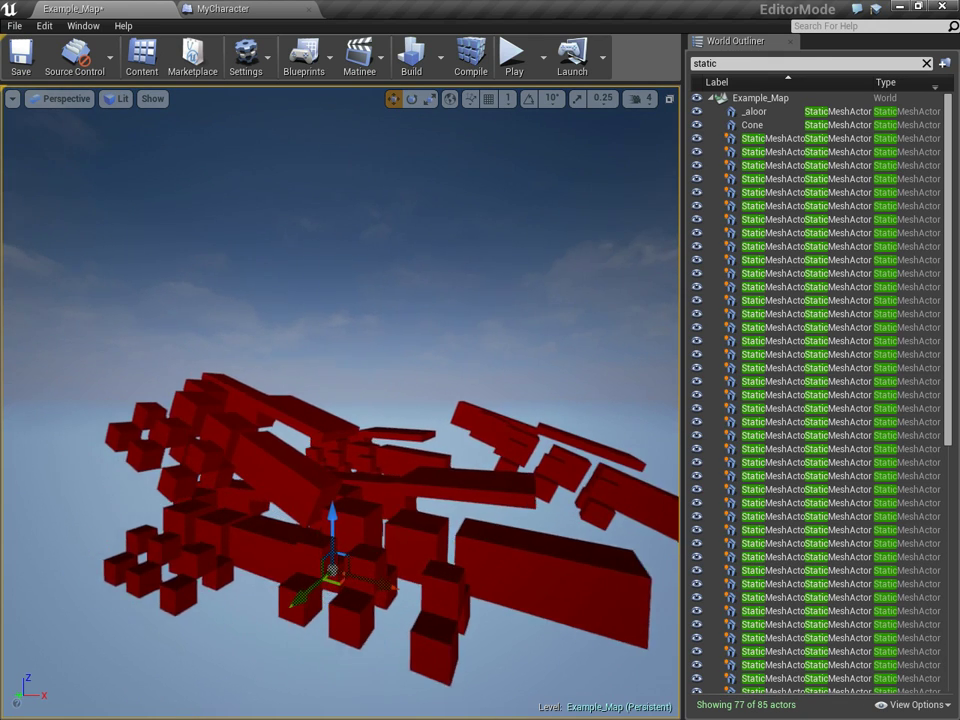
pyautogui.hotkey('ctrl', 'a')
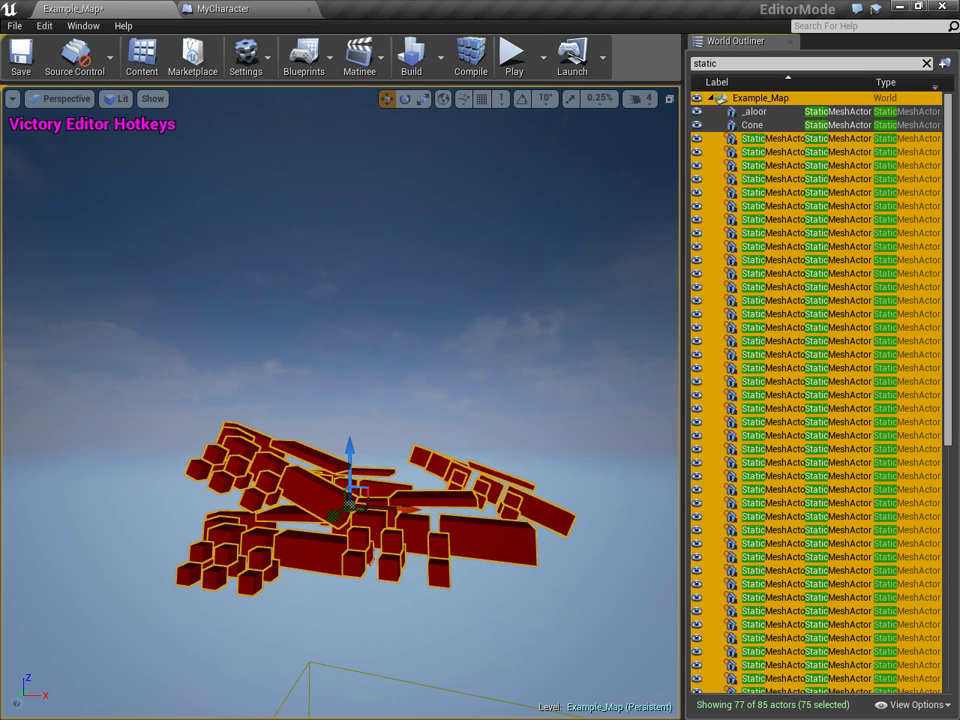
pyautogui.scroll(5, 340, 400)
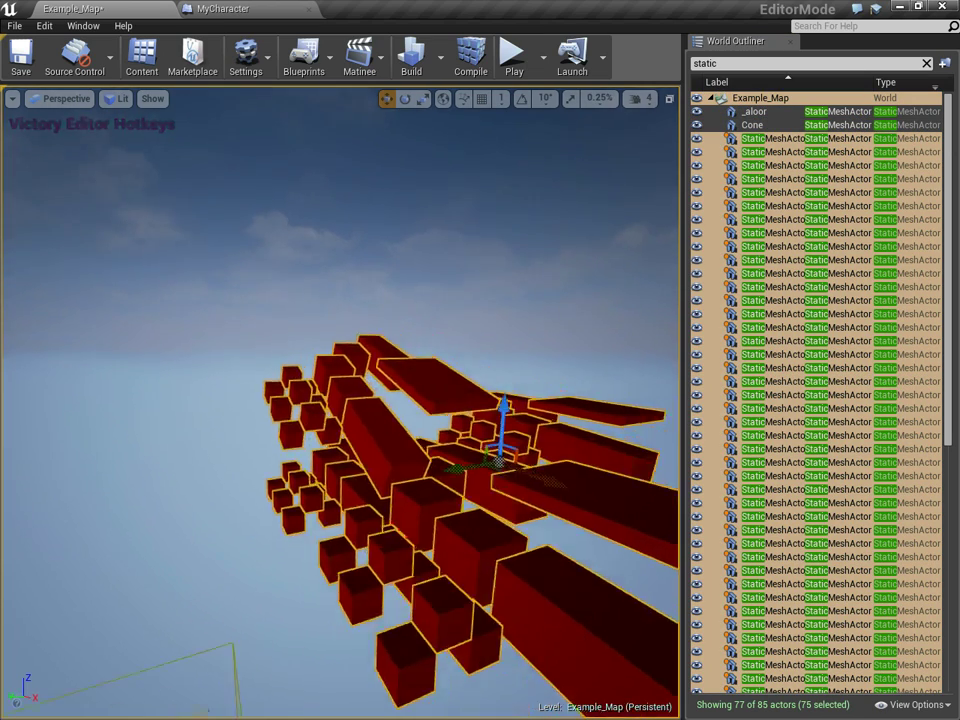
# Duplicate the red structure and raise the copy above the originals.
pyautogui.moveTo(340, 400); pyautogui.dragTo(300, 404, button='right')
pyautogui.hotkey('ctrl', 'w')
pyautogui.moveTo(468, 385); pyautogui.dragTo(473, 288)
pyautogui.moveTo(470, 300); pyautogui.dragTo(445, 315, button='right')
pyautogui.moveTo(686, 400); pyautogui.dragTo(780, 400)
pyautogui.moveTo(450, 400); pyautogui.dragTo(420, 380, button='right')
# Make three more copies of the structure, shifting them left and down.
pyautogui.hotkey('ctrl', 'w')
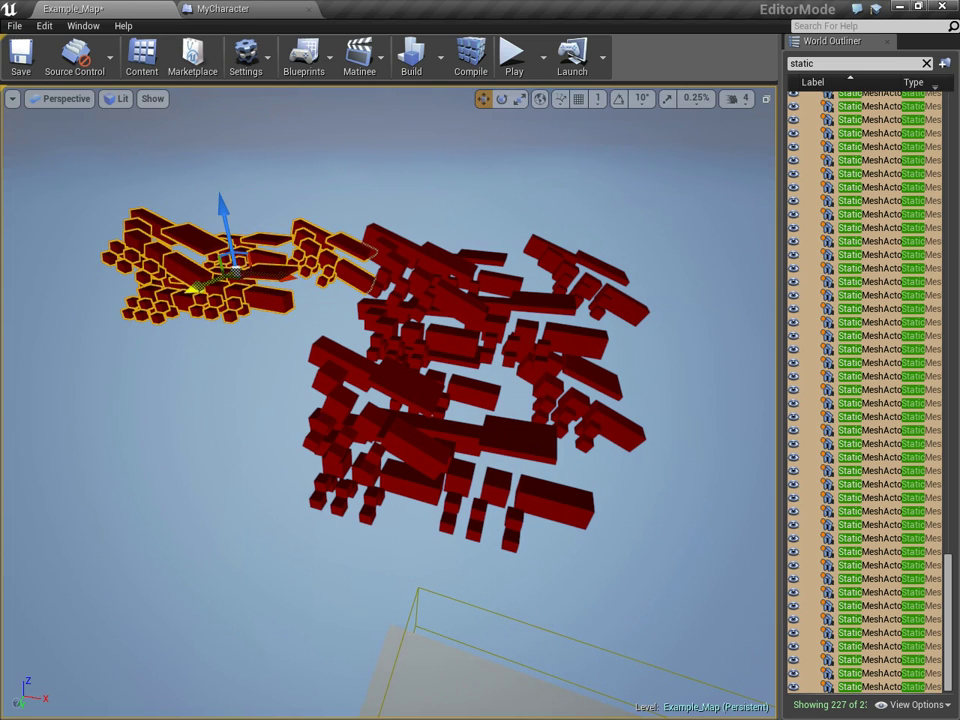
pyautogui.hotkey('ctrl', 'w')
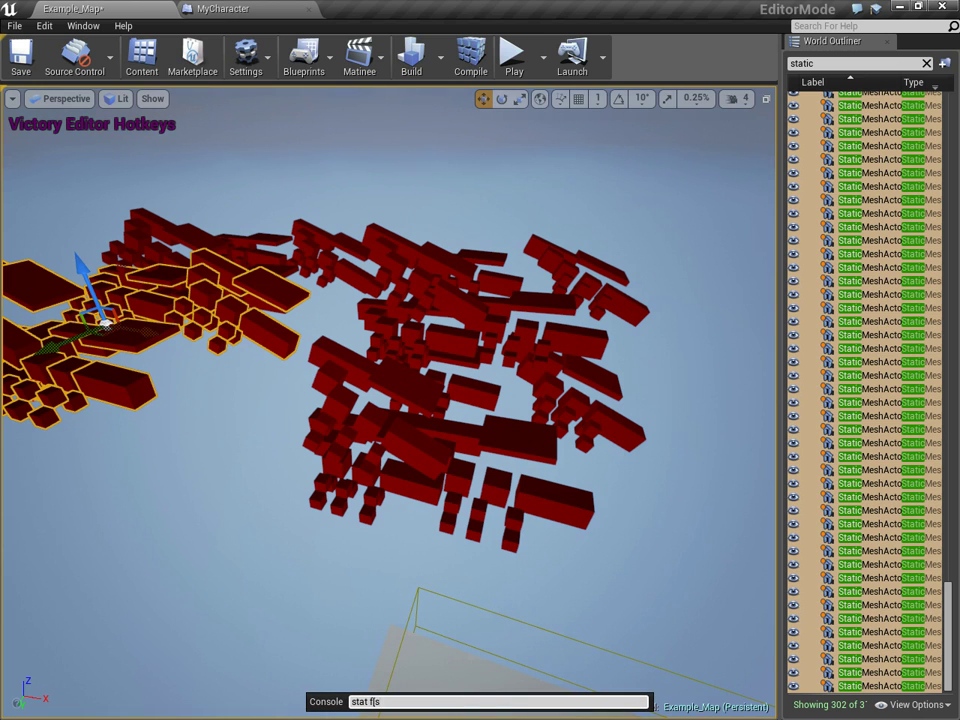
pyautogui.press('Down')
pyautogui.press('Left')
pyautogui.hotkey('ctrl', 'w')
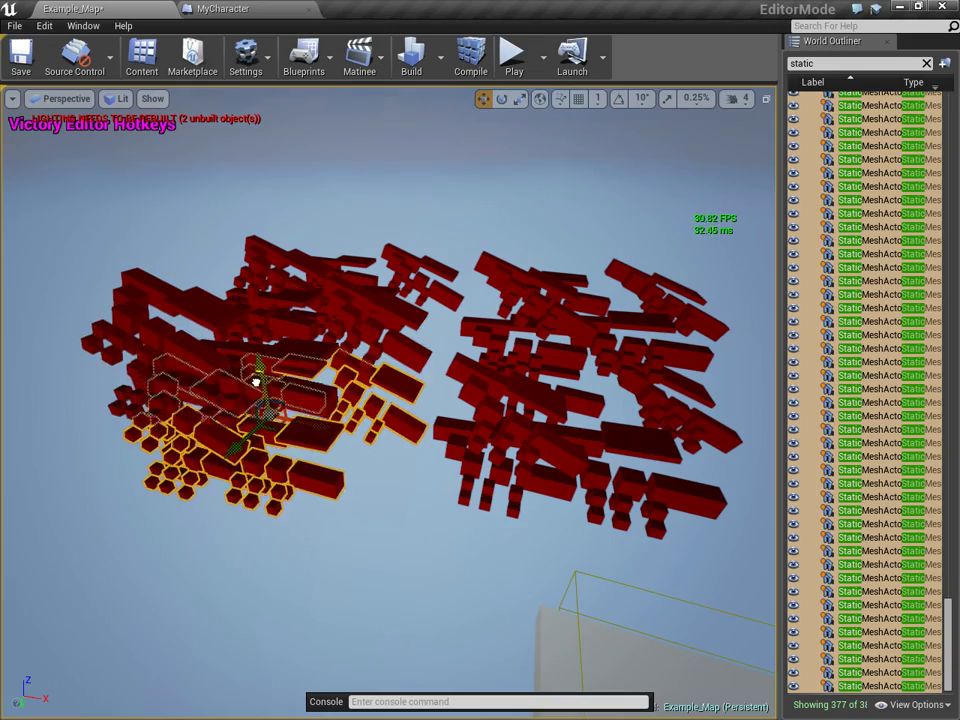
pyautogui.press('Up')
pyautogui.press('Up')
pyautogui.press('Down')
pyautogui.press('Down')
pyautogui.press('Down')
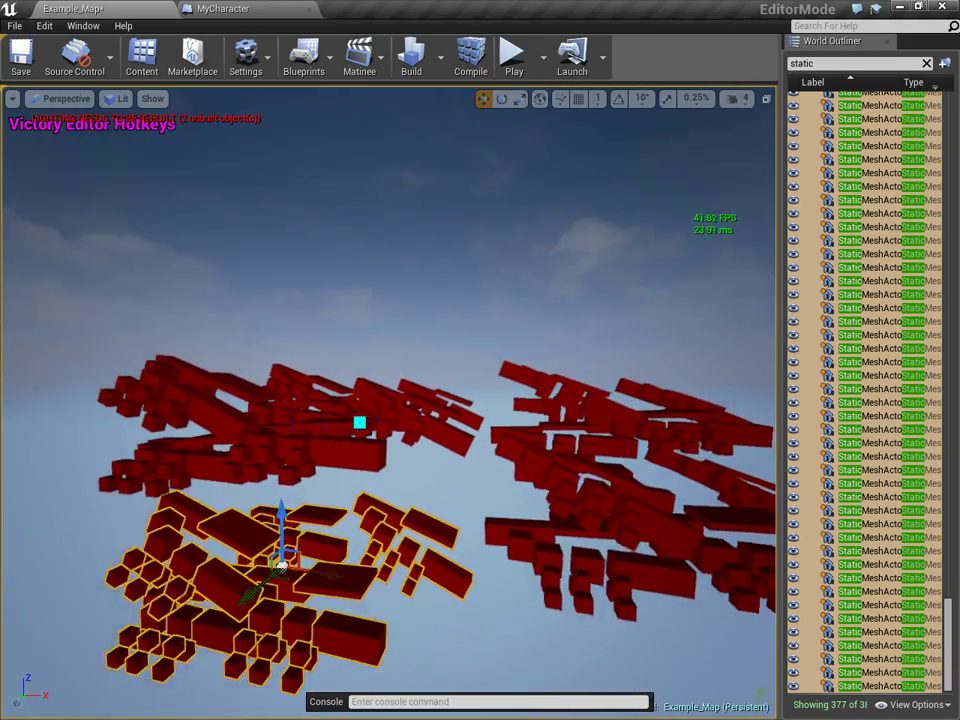
pyautogui.press('Up')
pyautogui.press('Up')
# Rotate the selected block group by about -71 degrees.
pyautogui.press('e')
pyautogui.press('Left')
pyautogui.press('Right')
pyautogui.moveTo(311, 489); pyautogui.dragTo(60, 488)
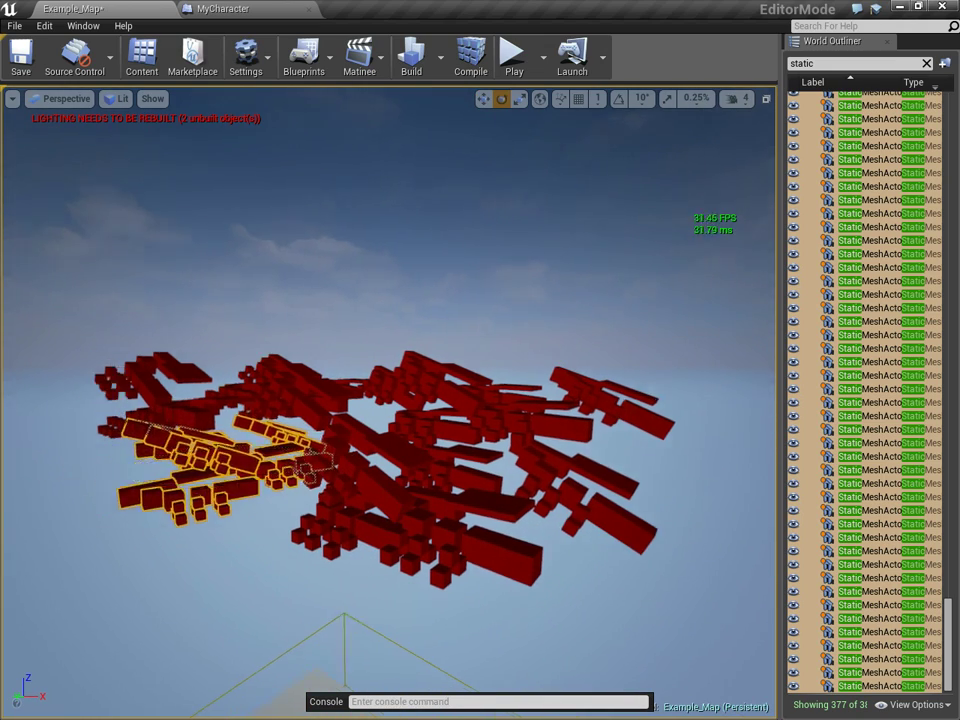
pyautogui.press('w')
pyautogui.press('Left')
pyautogui.press('Right')
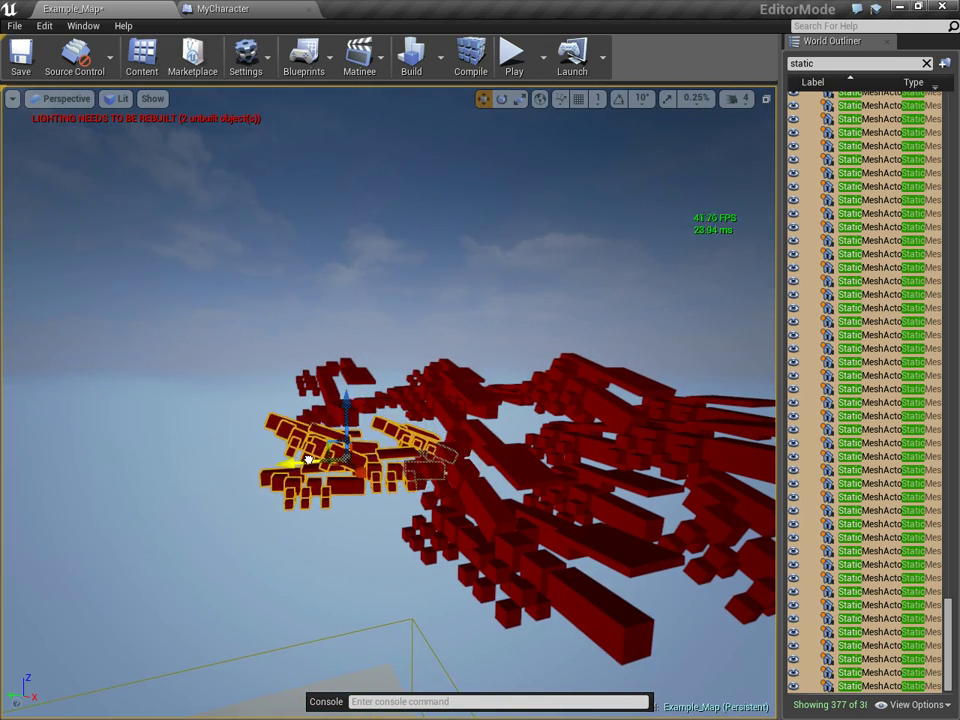
pyautogui.press('Down')
# Select all static mesh blocks, duplicate them upward, then shift the cluster along Y and lower it along Z.
pyautogui.hotkey('ctrl', 'shift', 's')
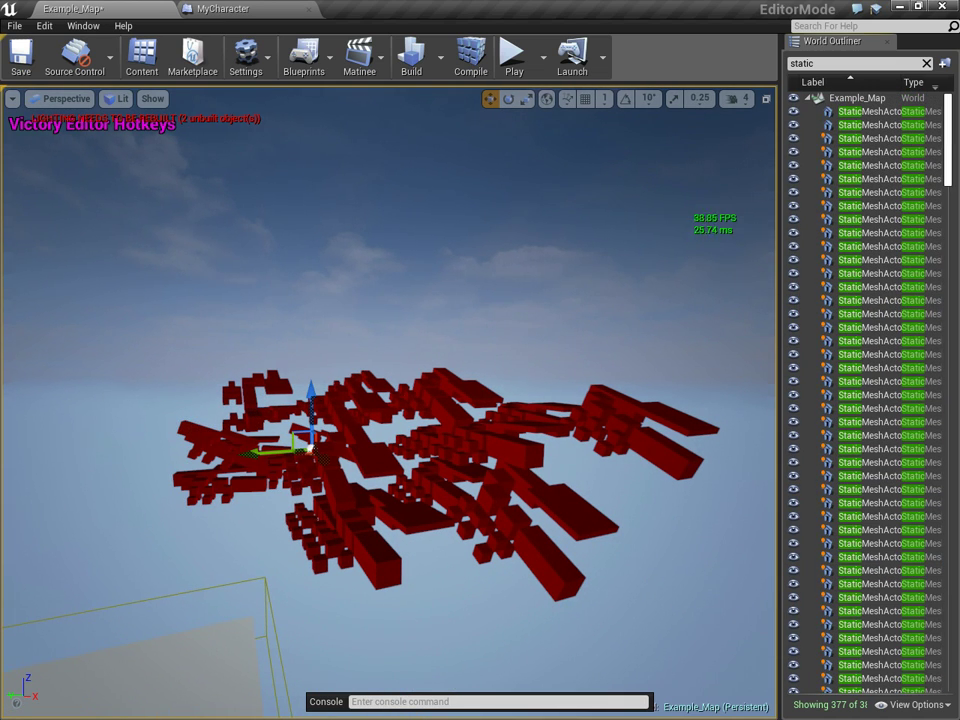
pyautogui.hotkey('ctrl', 'a')
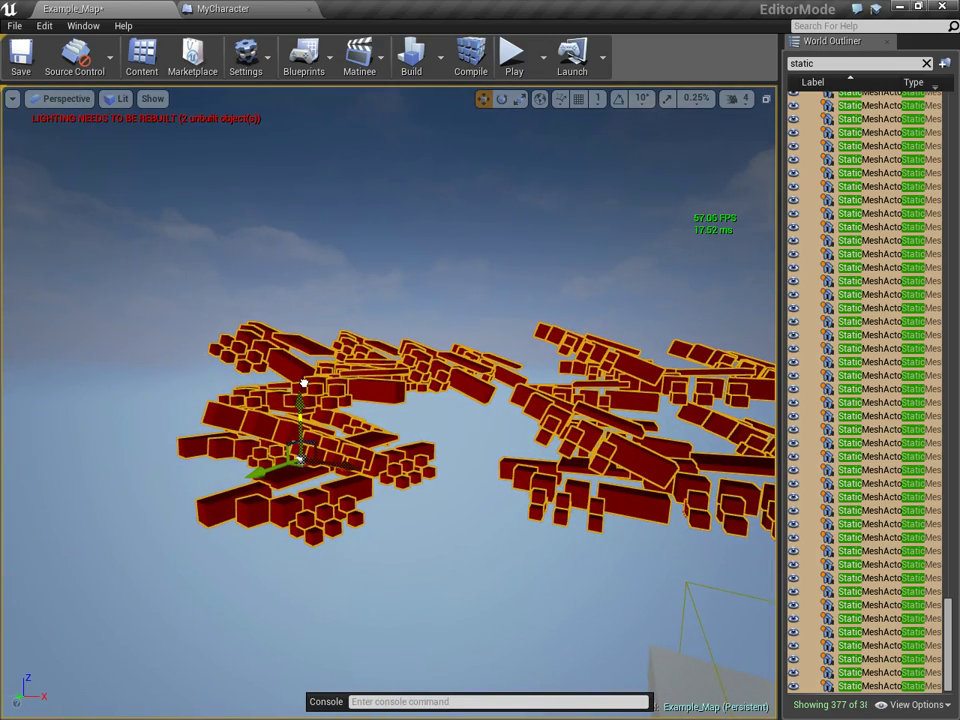
pyautogui.keyDown('alt'); pyautogui.moveTo(303, 383); pyautogui.dragTo(300, 240); pyautogui.keyUp('alt')
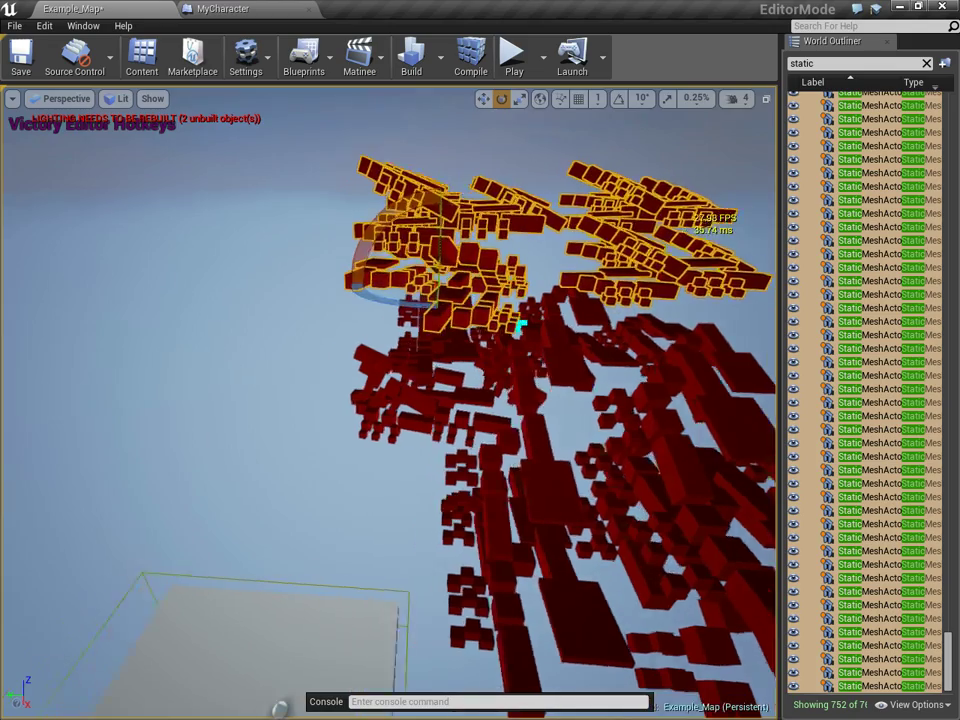
pyautogui.press('w')
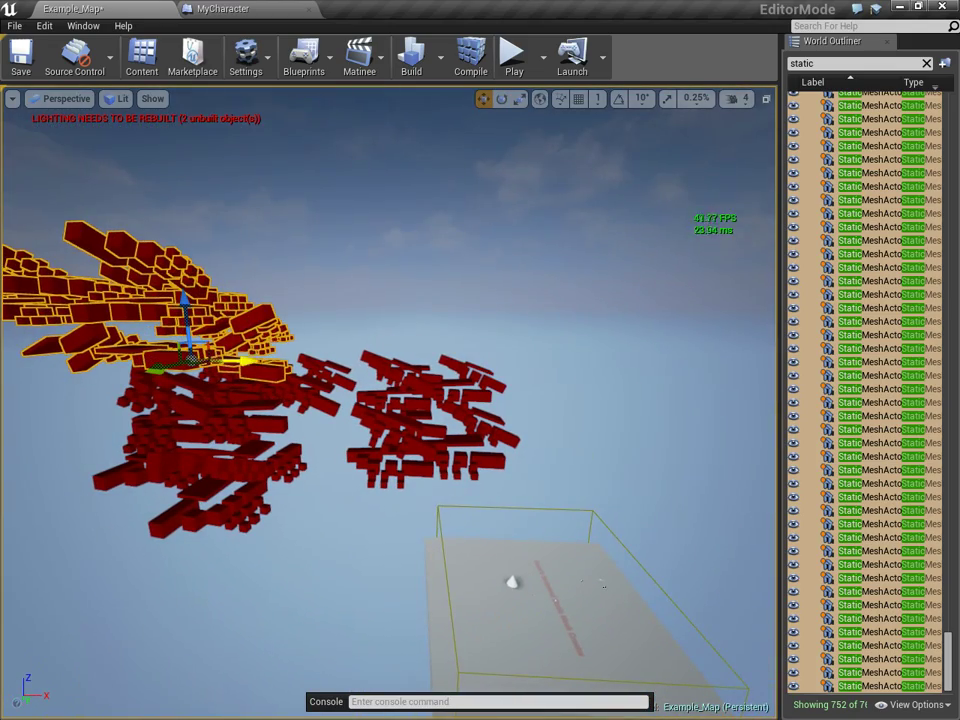
pyautogui.moveTo(245, 362); pyautogui.dragTo(396, 366)
pyautogui.moveTo(336, 320); pyautogui.dragTo(343, 634)
pyautogui.moveTo(343, 634); pyautogui.dragTo(343, 634, button='right')
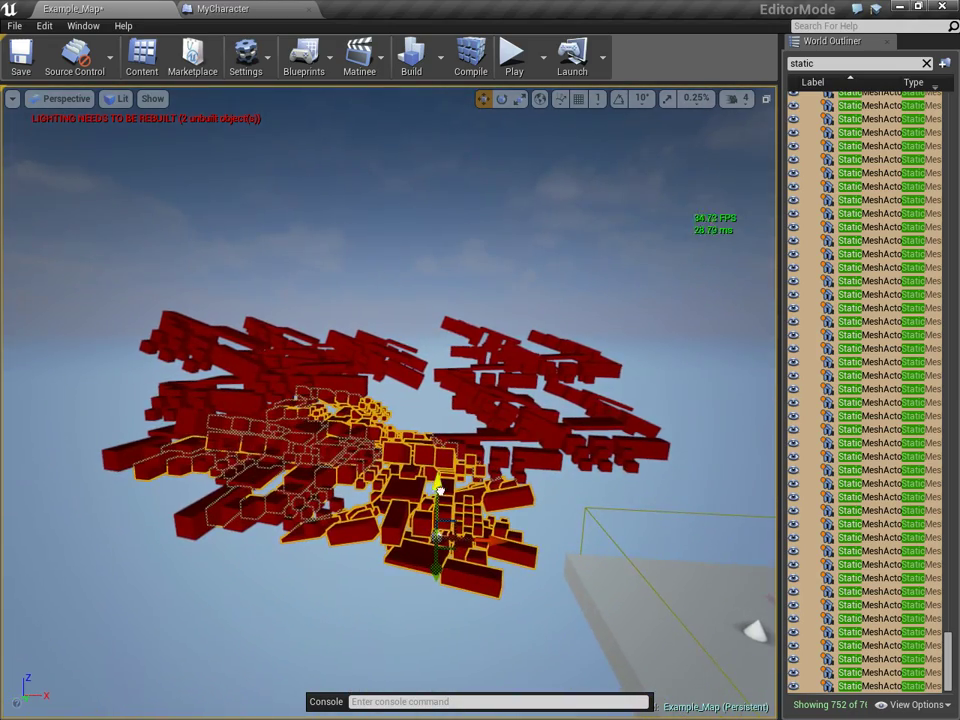
# Duplicate the cluster twice more, raising one copy and sliding the other sideways.
pyautogui.keyDown('alt'); pyautogui.moveTo(434, 461); pyautogui.dragTo(459, 228); pyautogui.keyUp('alt')
pyautogui.moveTo(343, 634); pyautogui.dragTo(523, 588, button='right')
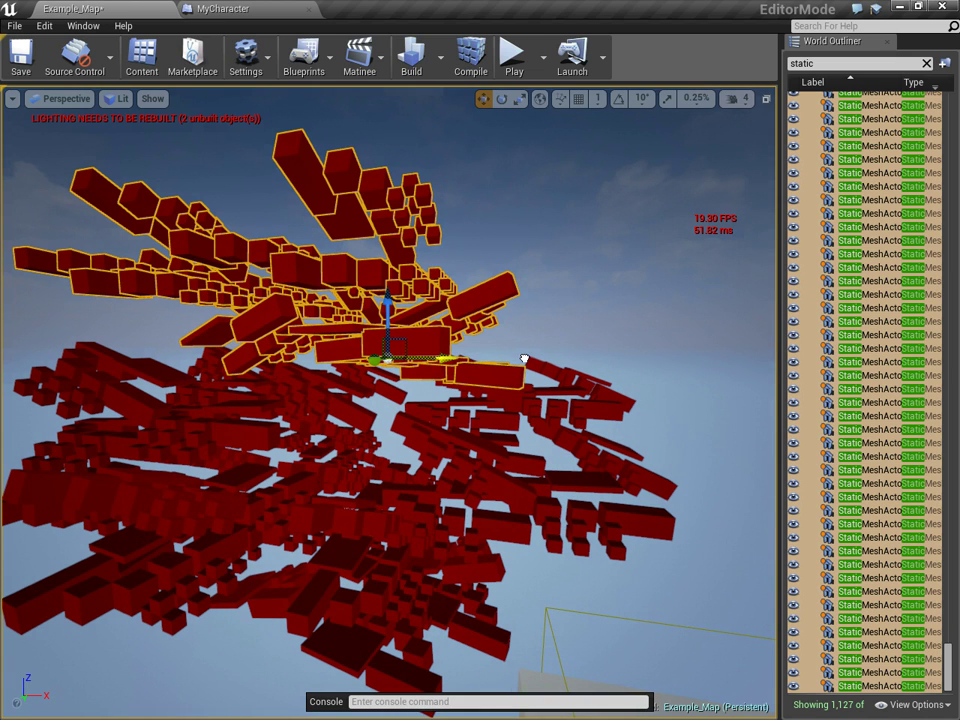
pyautogui.keyDown('alt'); pyautogui.moveTo(524, 358); pyautogui.dragTo(740, 358); pyautogui.keyUp('alt')
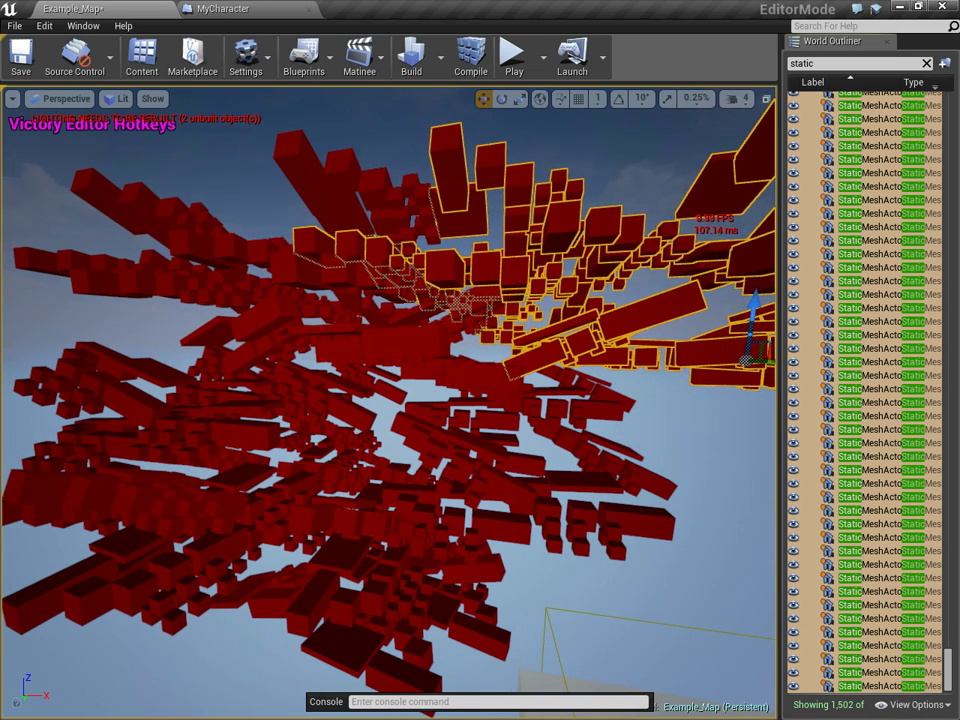
pyautogui.moveTo(388, 400); pyautogui.dragTo(388, 400, button='right')
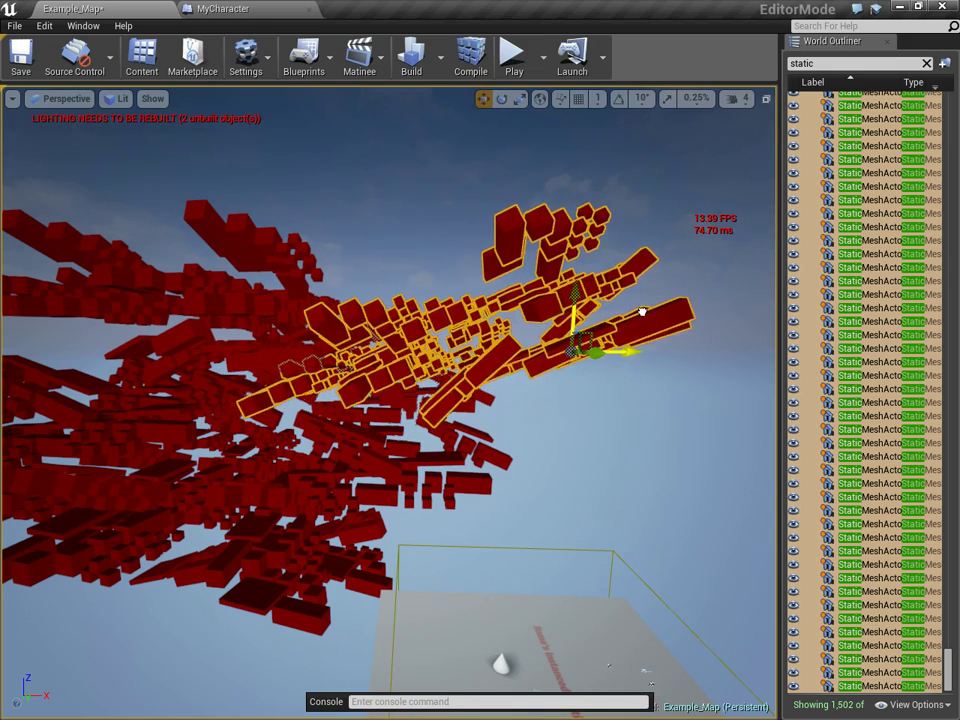
pyautogui.moveTo(388, 400); pyautogui.dragTo(388, 400, button='right')
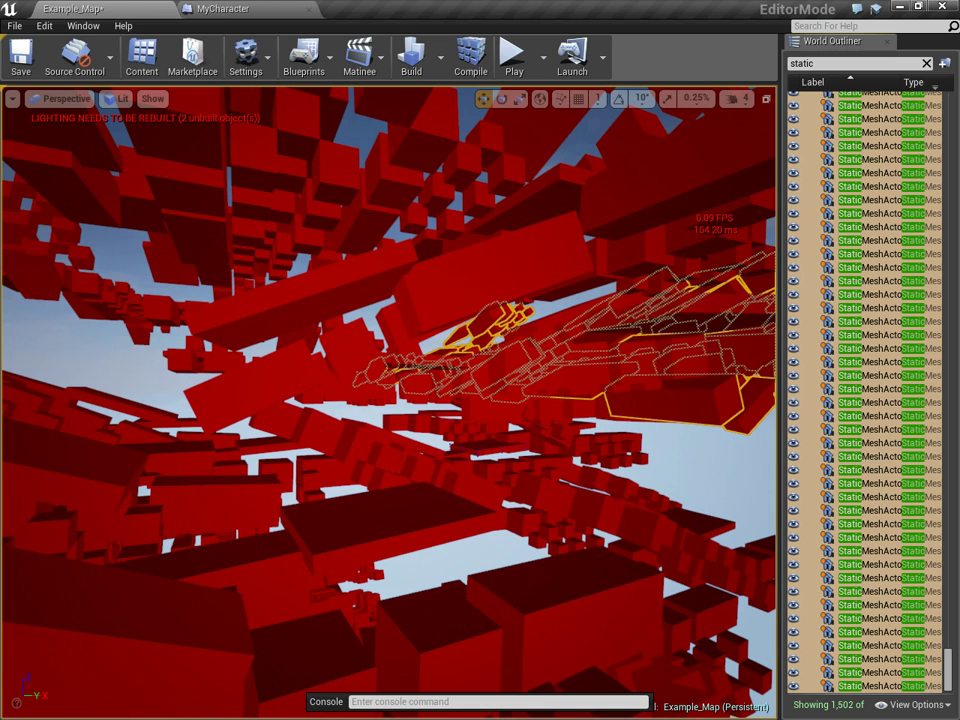
pyautogui.moveTo(388, 400); pyautogui.dragTo(388, 400, button='right')
pyautogui.hotkey('ctrl', 'a')
pyautogui.keyDown('ctrl'); pyautogui.click(388, 405); pyautogui.keyUp('ctrl')
pyautogui.moveTo(90, 124)
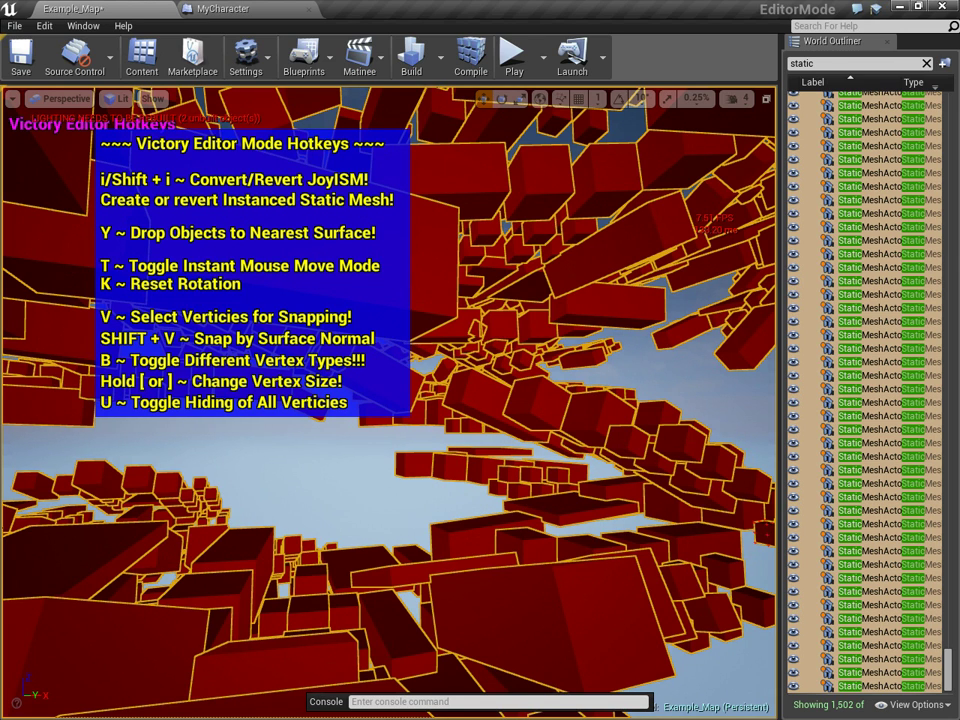
pyautogui.moveTo(388, 400); pyautogui.dragTo(388, 400, button='right')
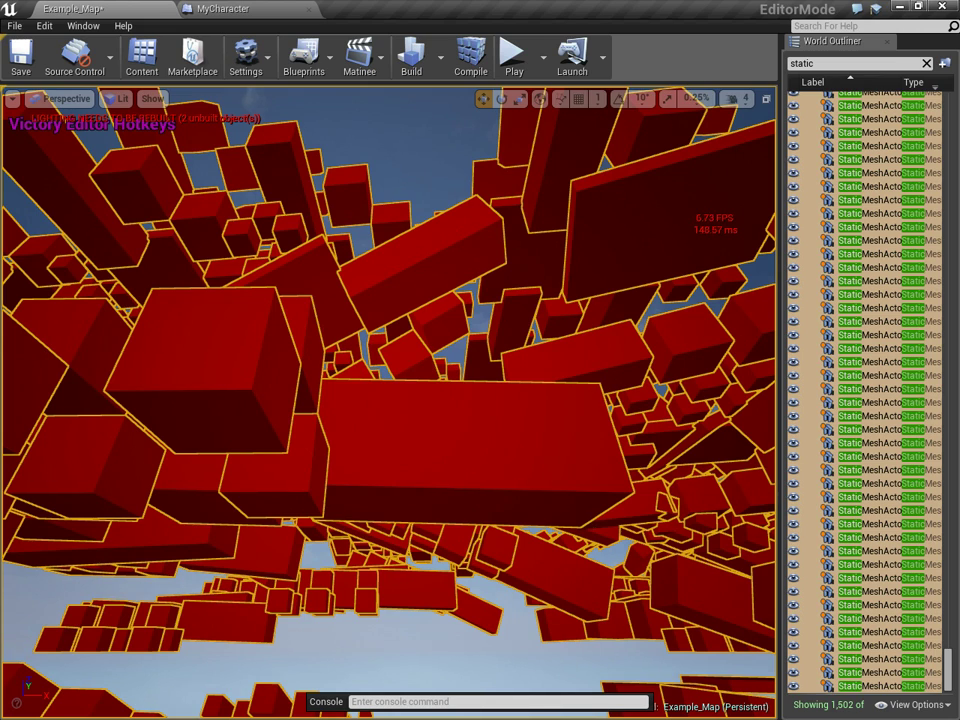
pyautogui.hotkey('ctrl', 'shift', 'i')
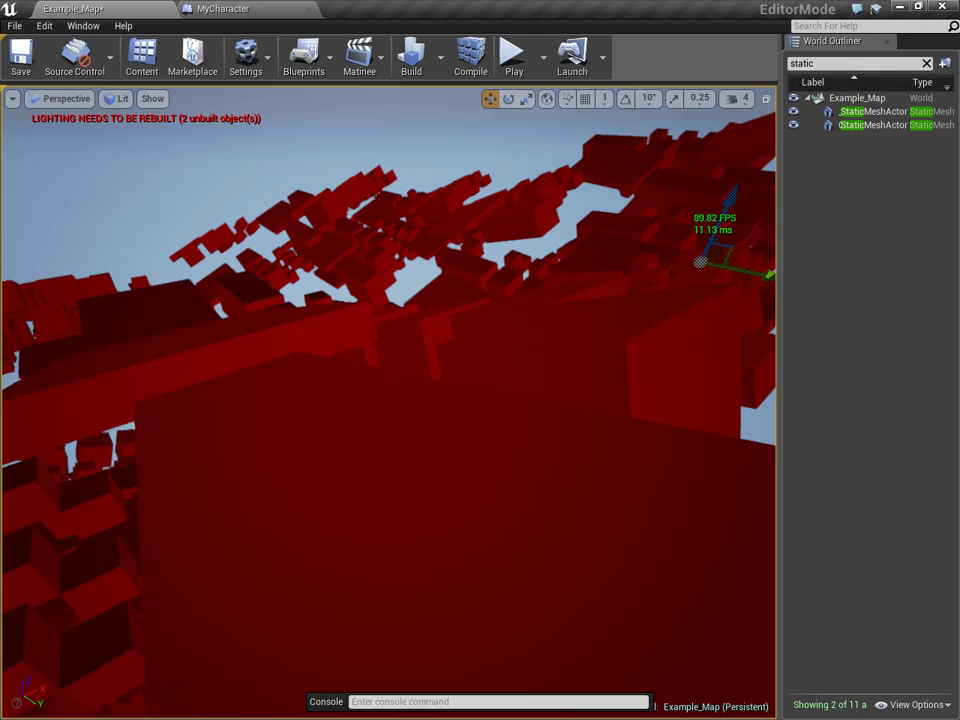
# Play from this spot, run the character through the instanced red cloud, and enter exit in the console.
pyautogui.rightClick(400, 144)
pyautogui.click(456, 467)
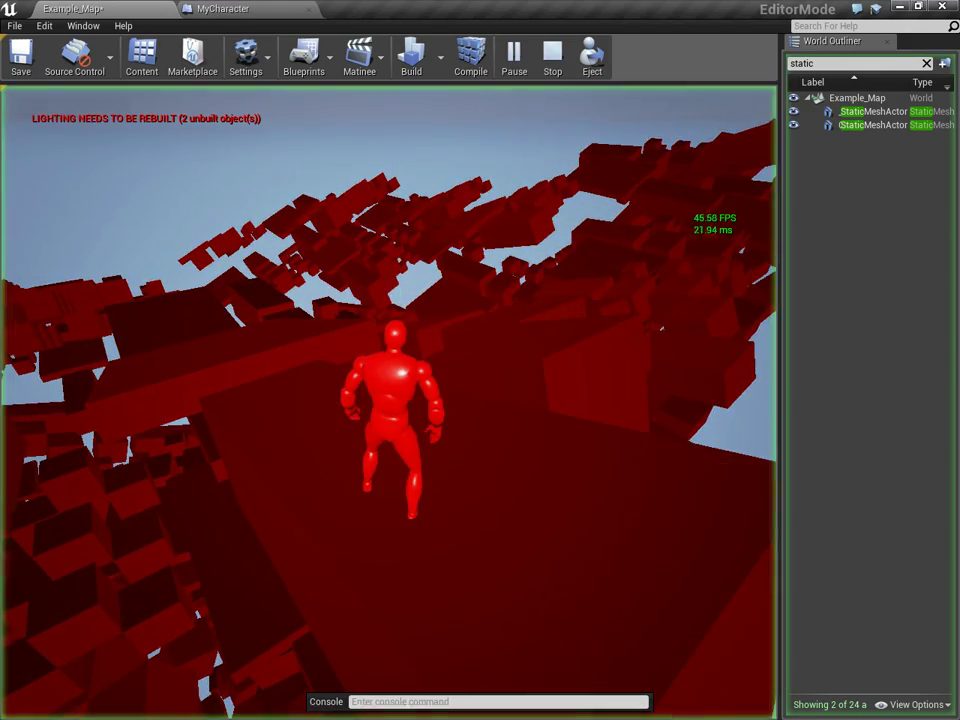
pyautogui.press('w')
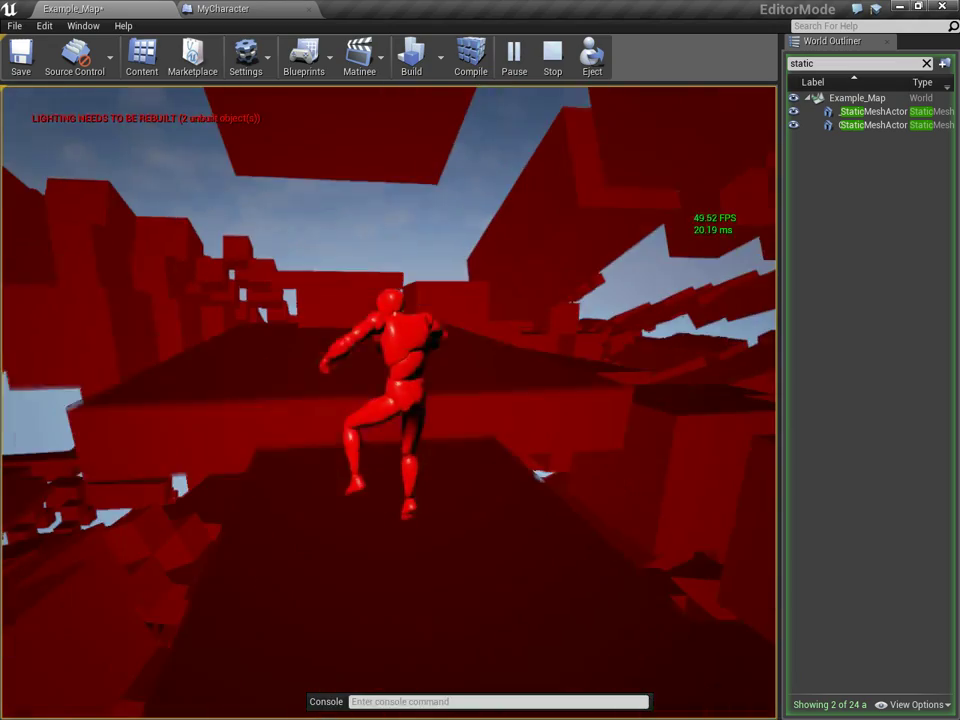
pyautogui.press('`')
pyautogui.press('`')
pyautogui.write('exit')
pyautogui.press('Return')
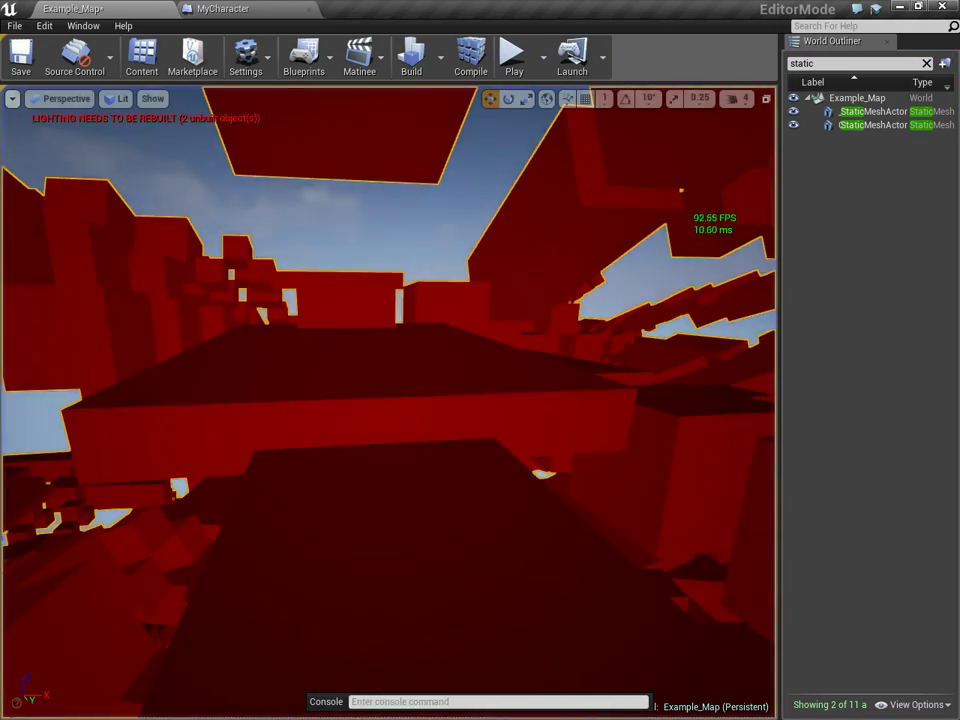
pyautogui.press('f')
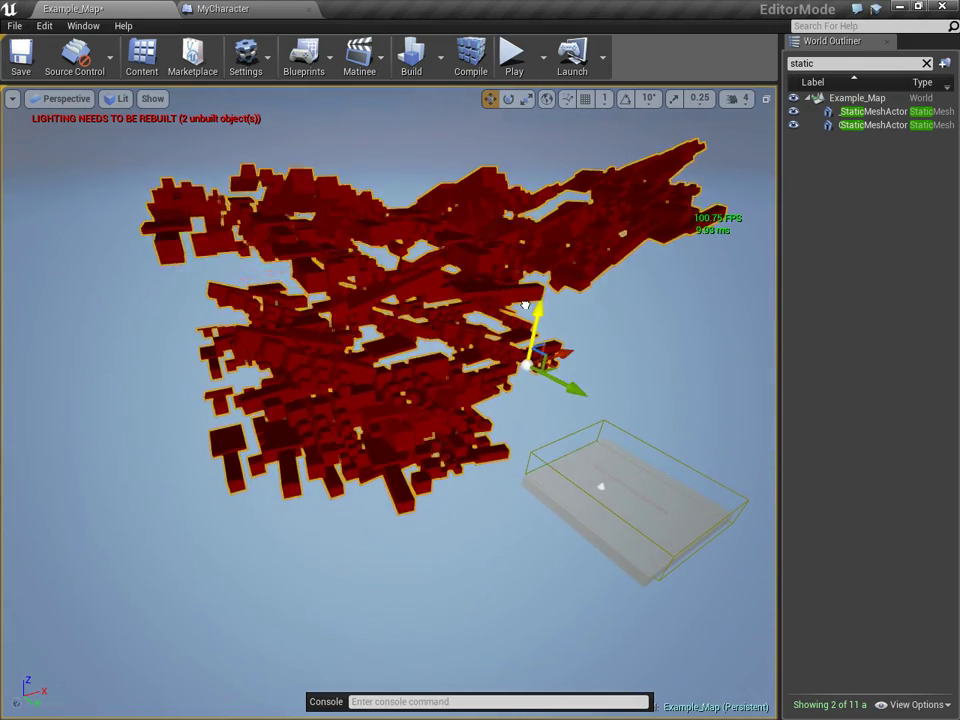
pyautogui.press('w')
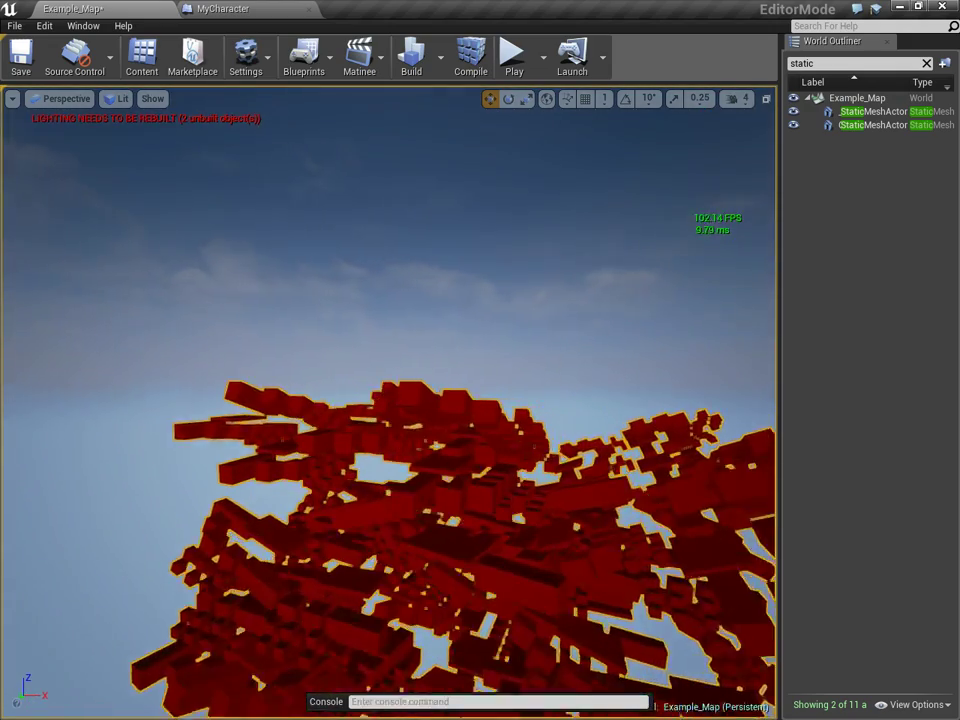
pyautogui.press('w')
pyautogui.press('w')
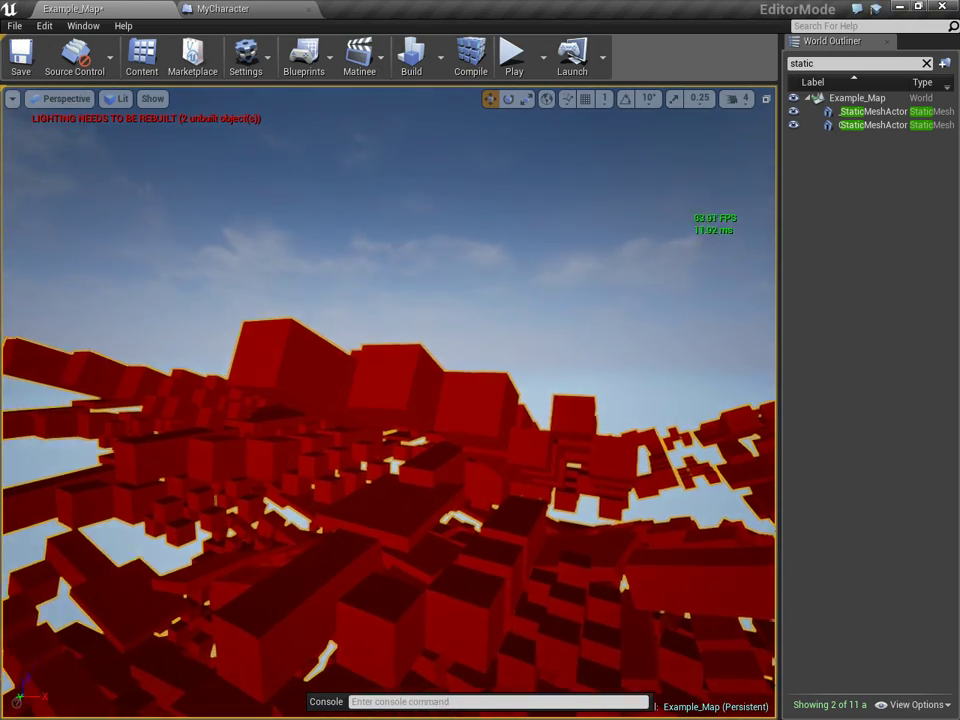
pyautogui.press('w')
pyautogui.press('w')
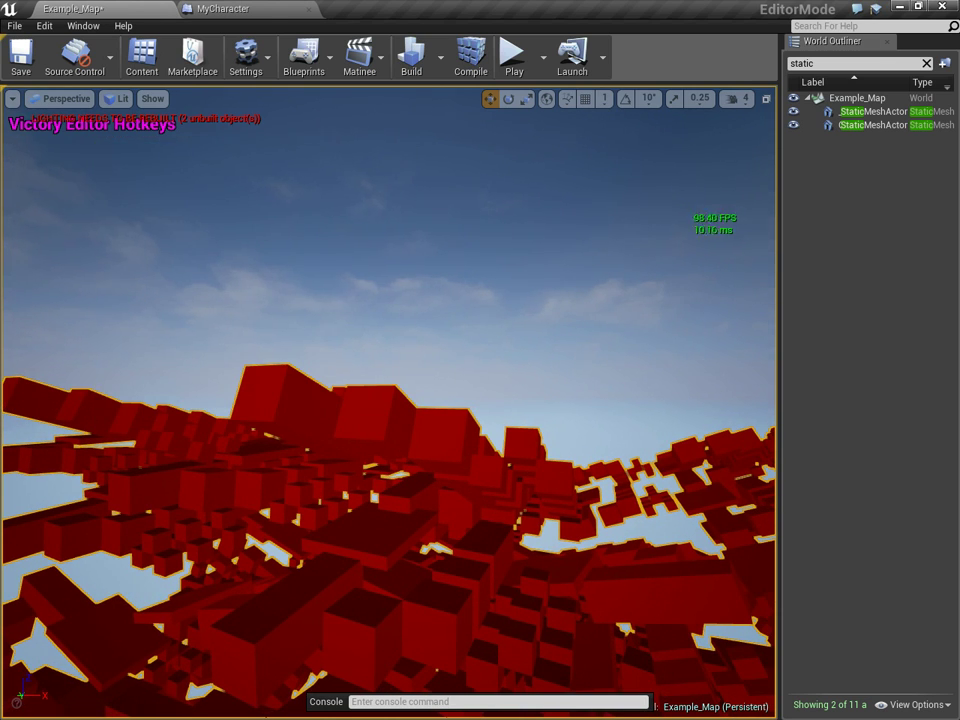
# Revert the JoyISM to separate cubes, rotate one red block, and select all 1,502 actors.
pyautogui.hotkey('ctrl', 'z')
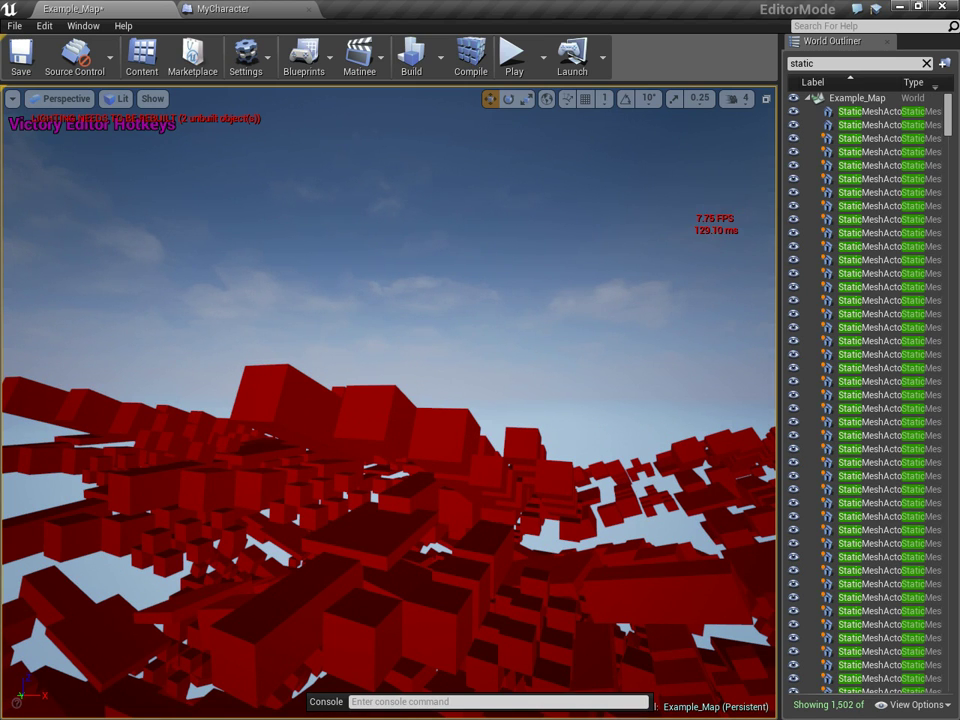
pyautogui.click(445, 440)
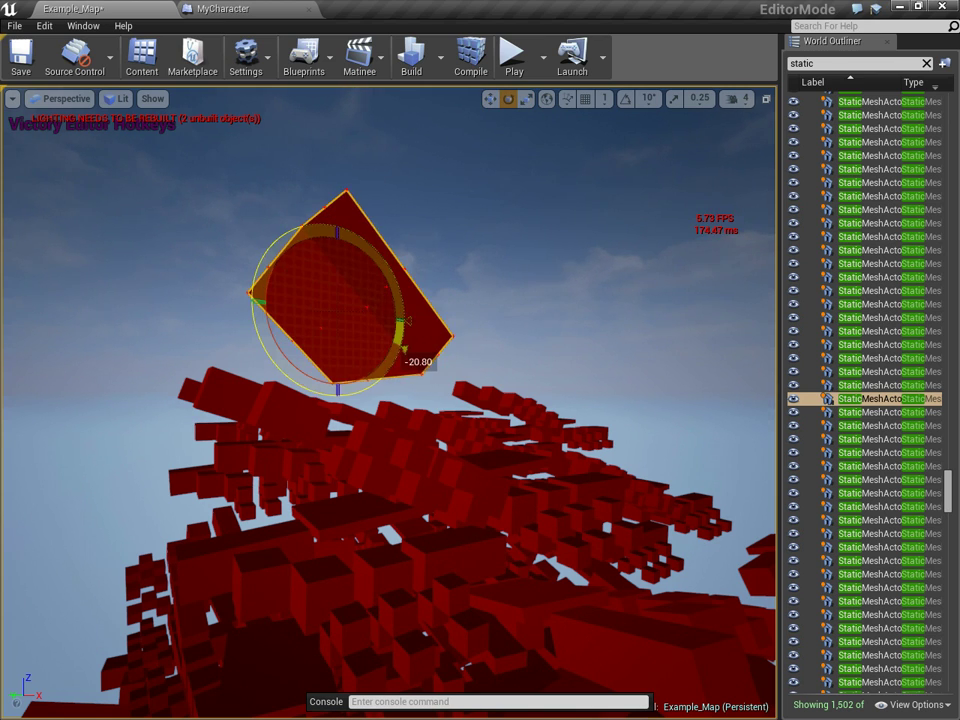
pyautogui.moveTo(388, 380); pyautogui.dragTo(245, 297)
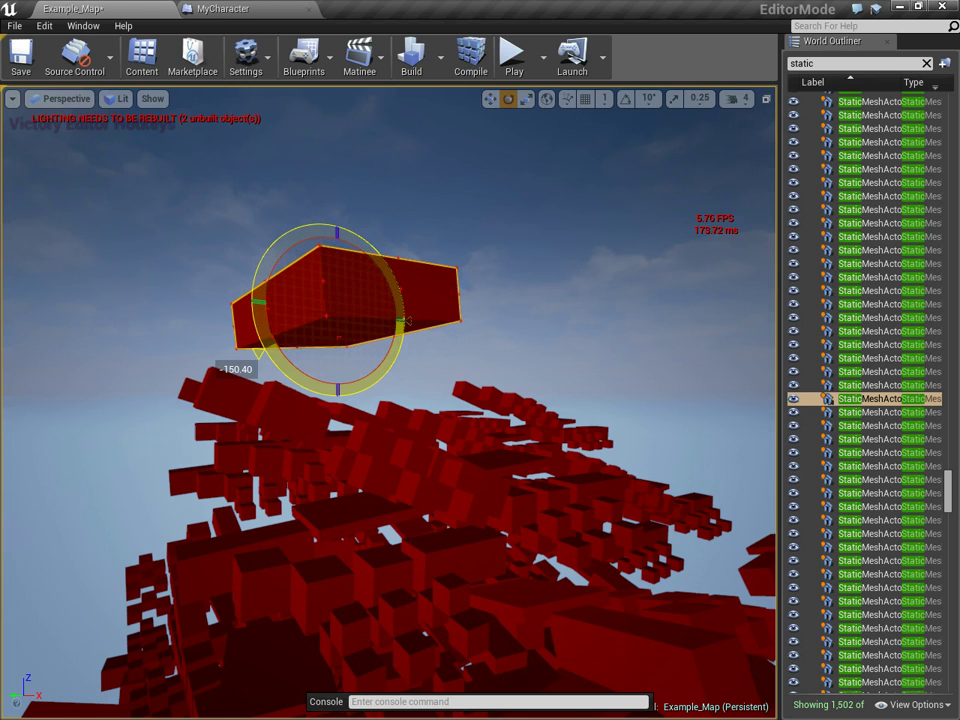
pyautogui.moveTo(300, 350); pyautogui.dragTo(180, 352, button='right')
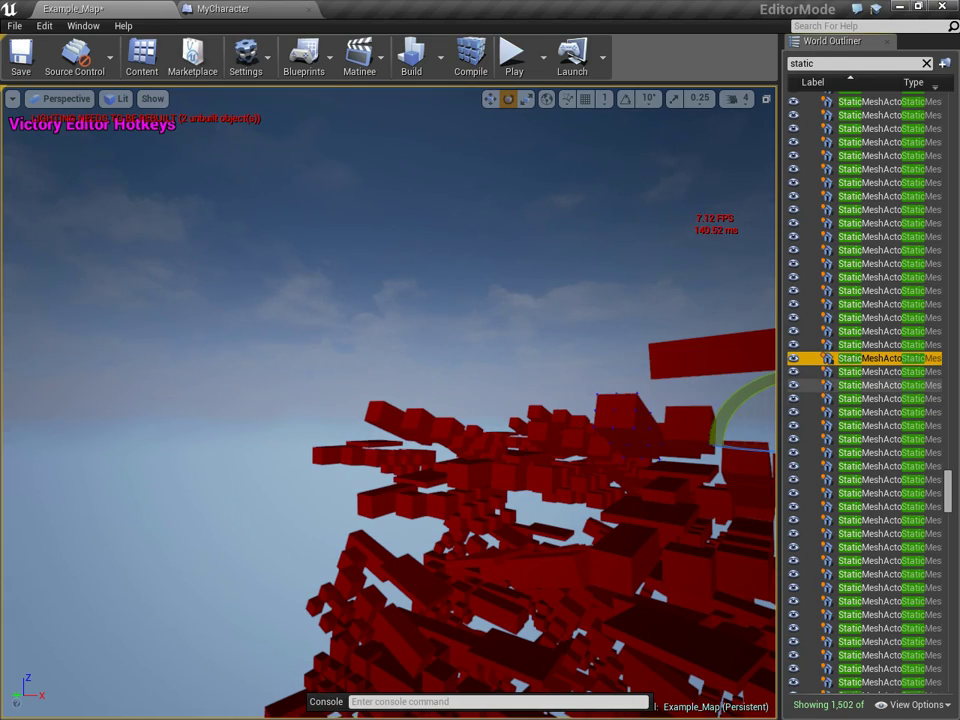
pyautogui.hotkey('ctrl', 'a')
pyautogui.moveTo(390, 400); pyautogui.dragTo(695, 275, button='right')
# Deselect the floor plane and frame the remaining red blocks, looking around the cloud.
pyautogui.moveTo(440, 357); pyautogui.dragTo(448, 347, button='right')
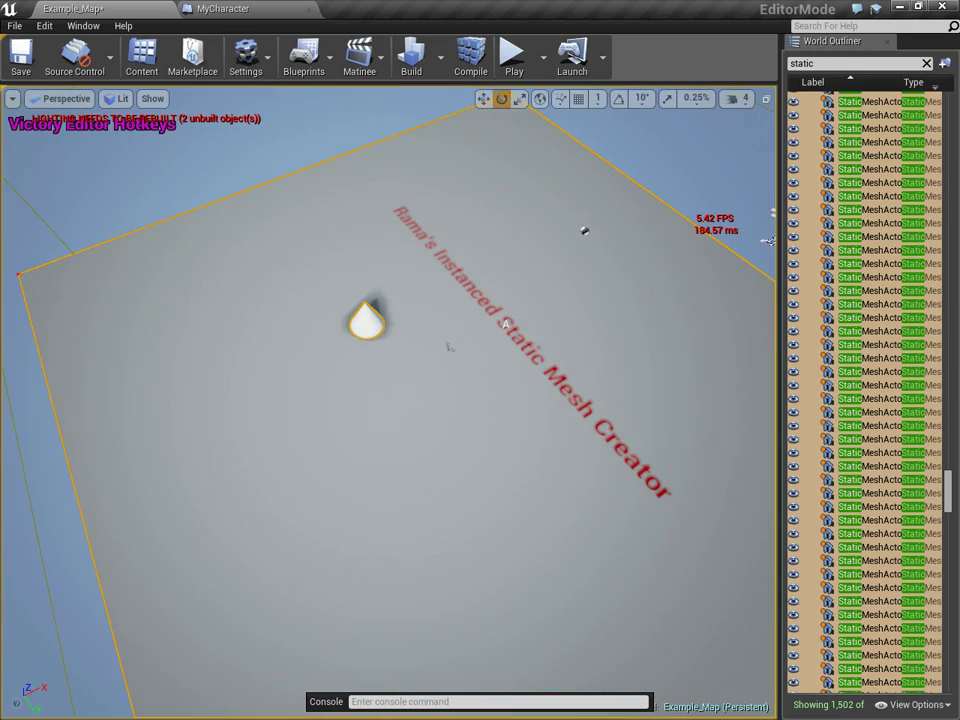
pyautogui.click(452, 343)
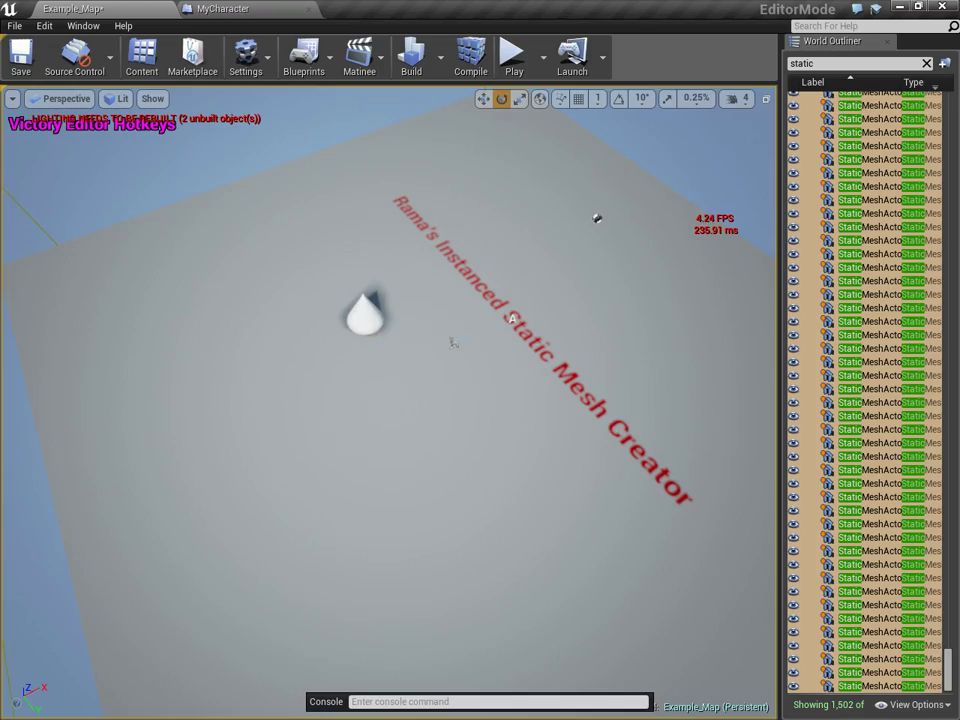
pyautogui.press('f')
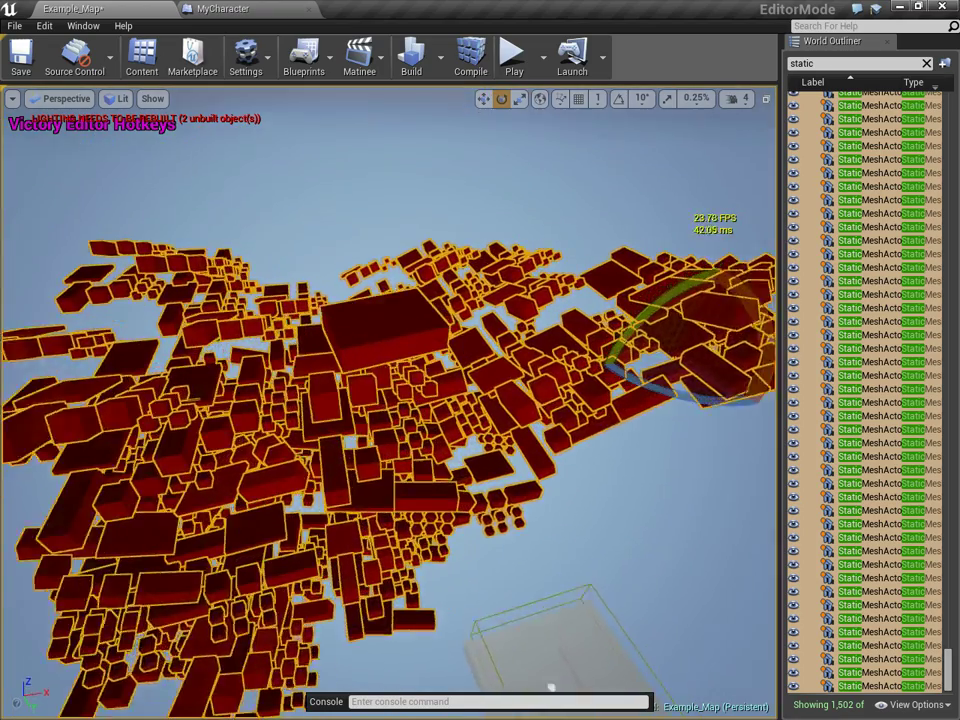
pyautogui.scroll(10, 388, 400)
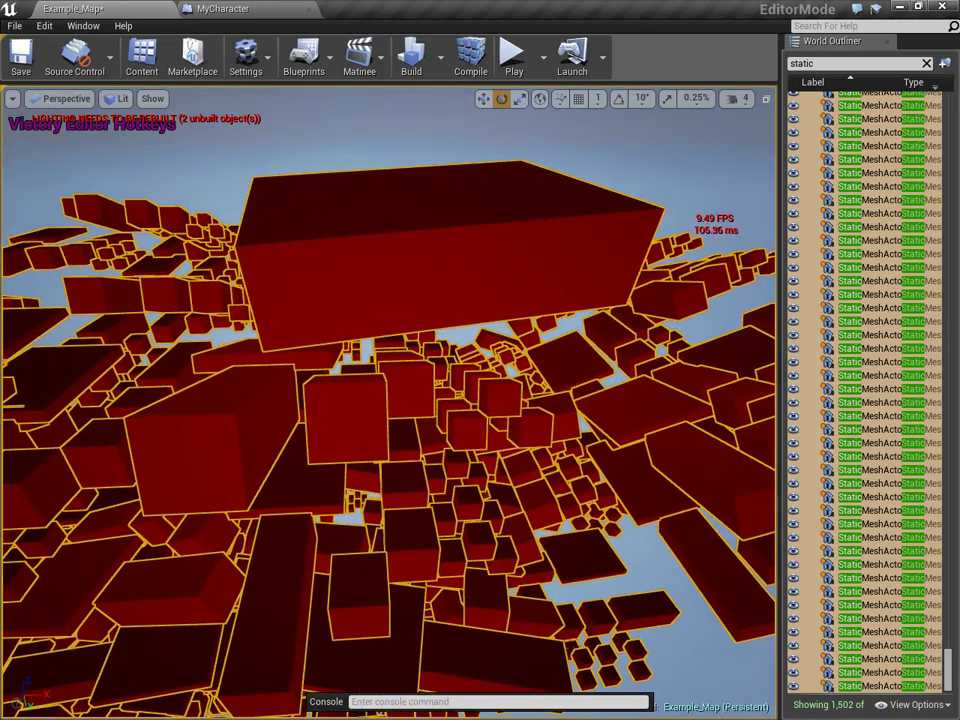
pyautogui.moveTo(388, 400); pyautogui.dragTo(274, 416, button='right')
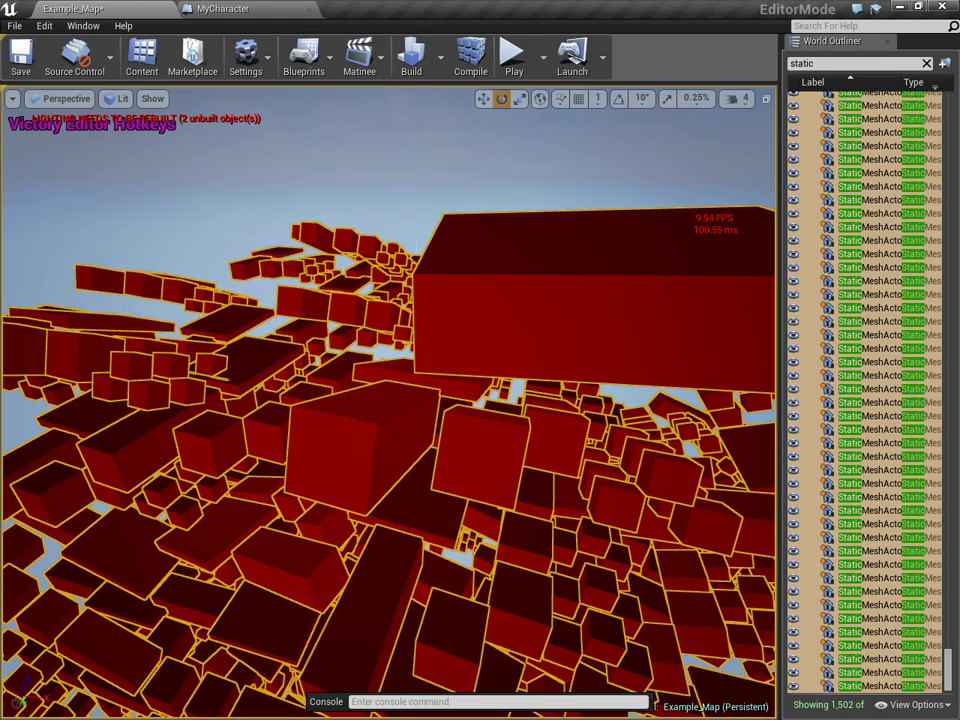
pyautogui.moveTo(388, 400); pyautogui.dragTo(318, 346, button='right')
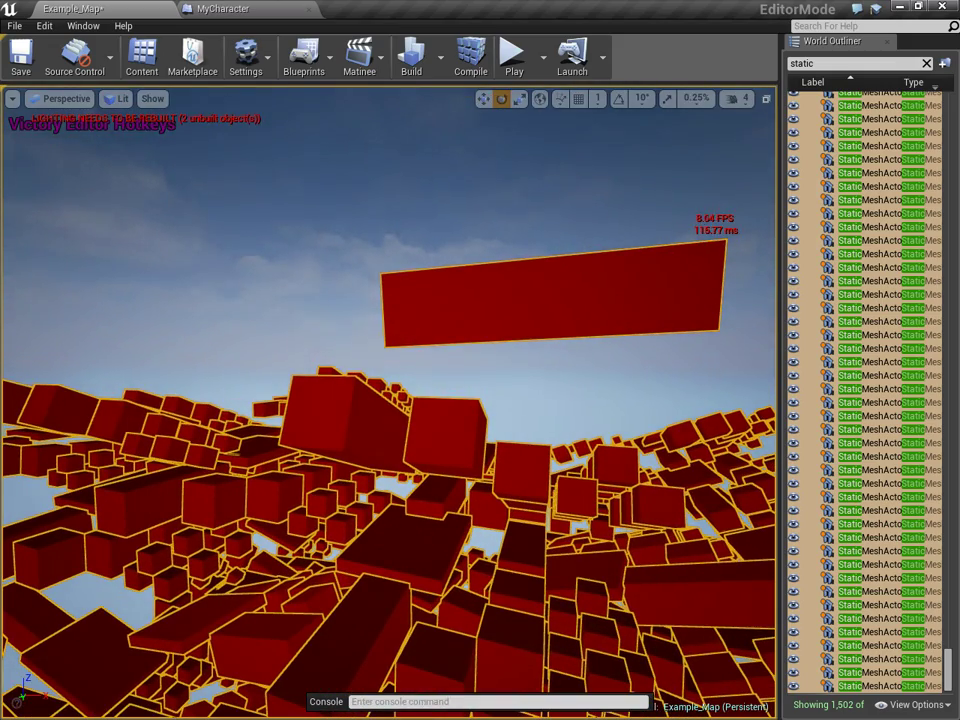
pyautogui.moveTo(90, 123)
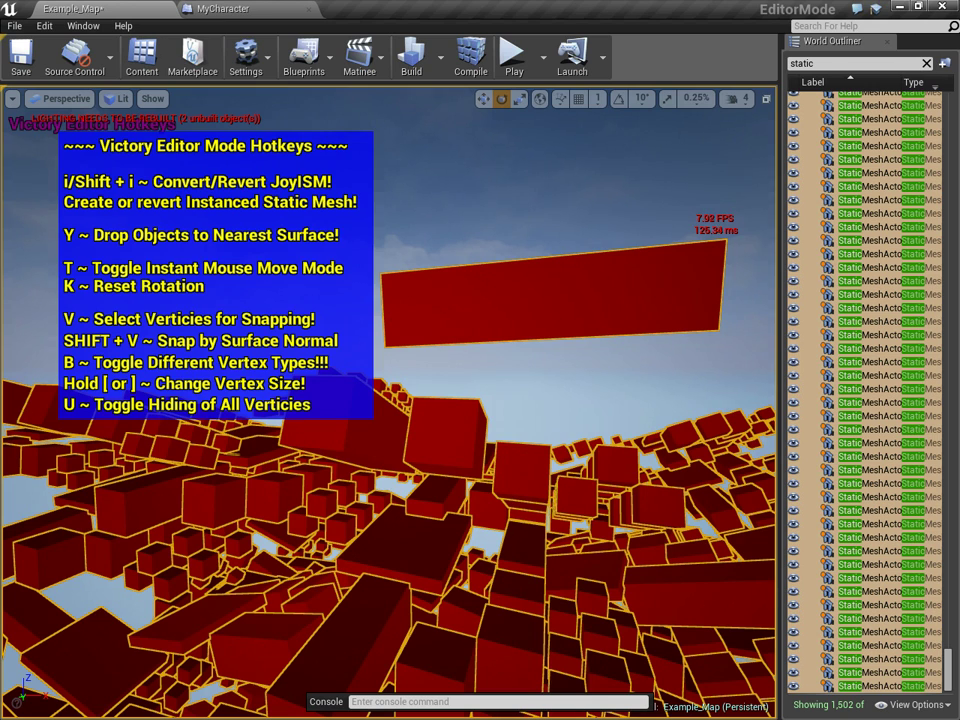
# Merge the selected red blocks into an instanced mesh and start playing from the red slab.
pyautogui.press('Escape')
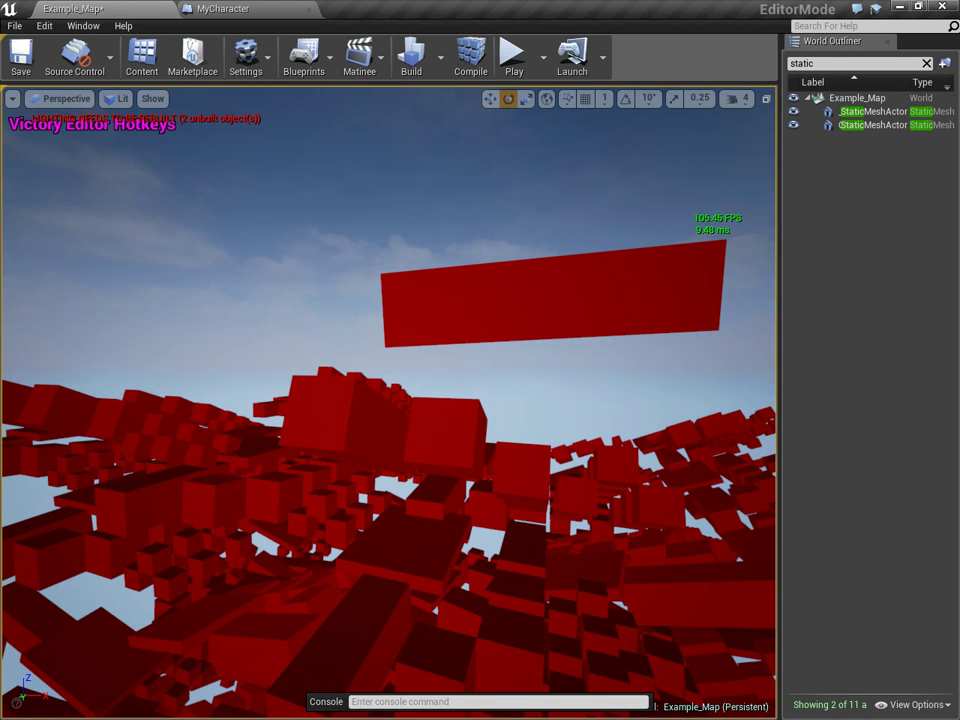
pyautogui.press('Down')
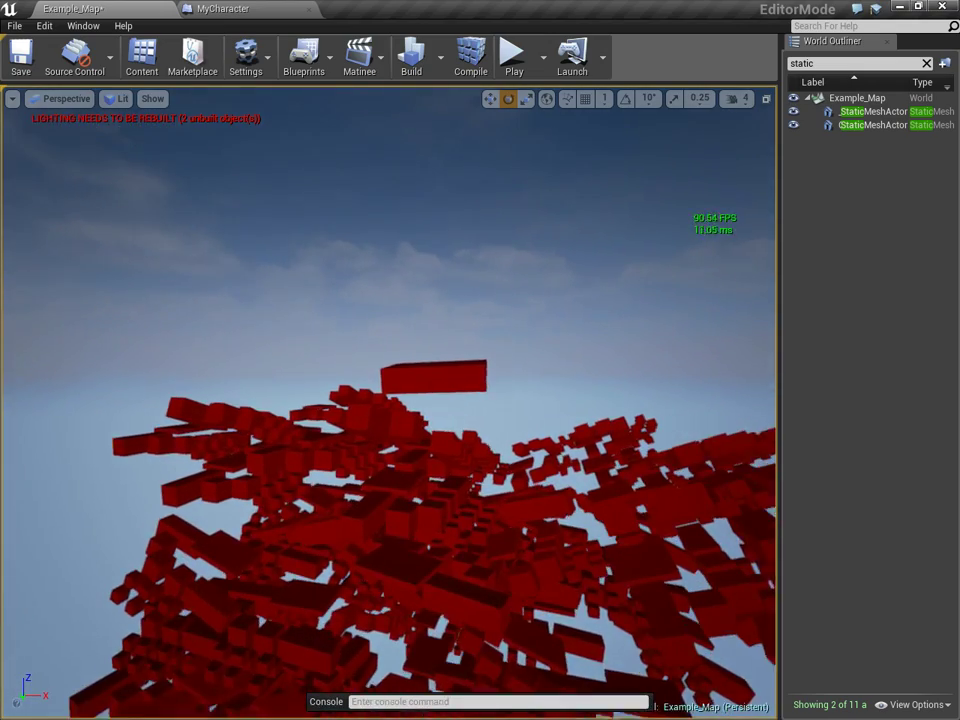
pyautogui.press('Up')
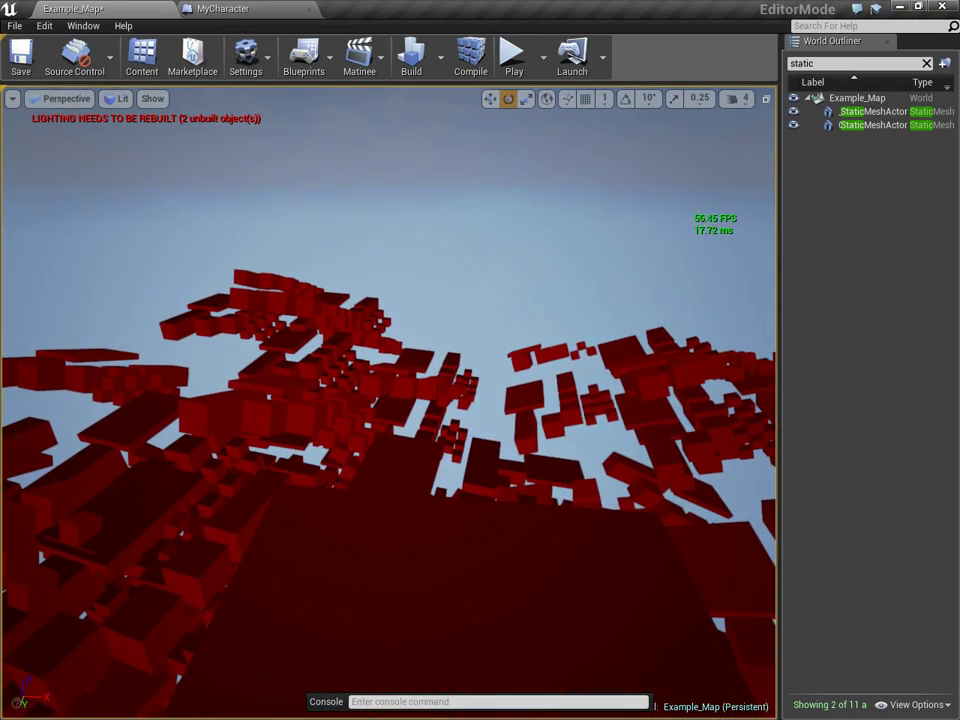
pyautogui.rightClick(495, 546)
pyautogui.click(530, 511)
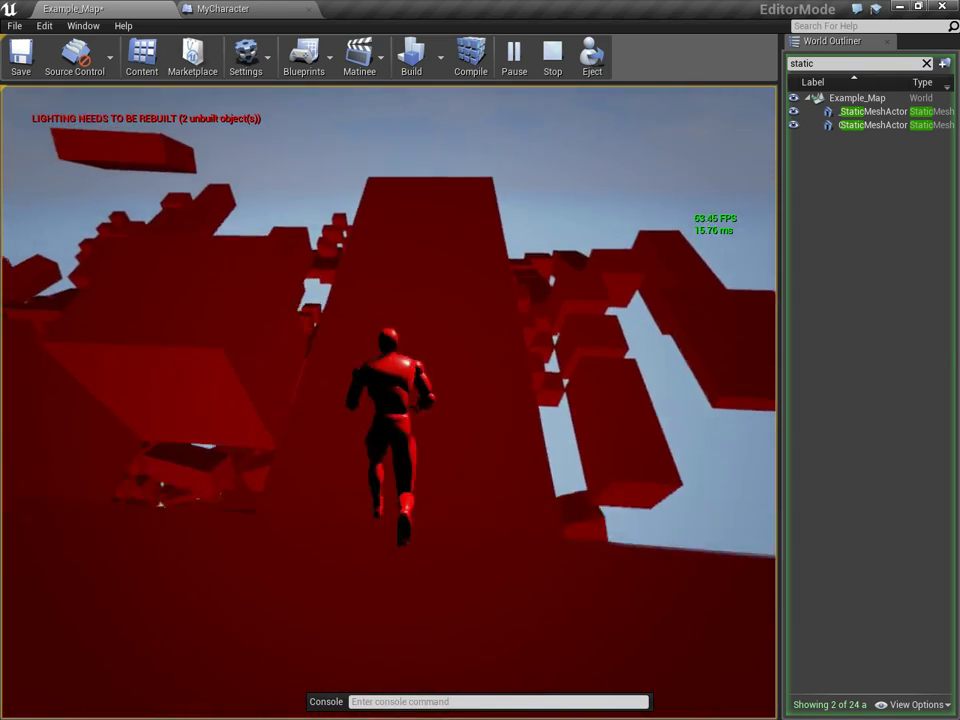
# Run the character forward across the red block terrain, then bring up the in-game console.
pyautogui.press('w')
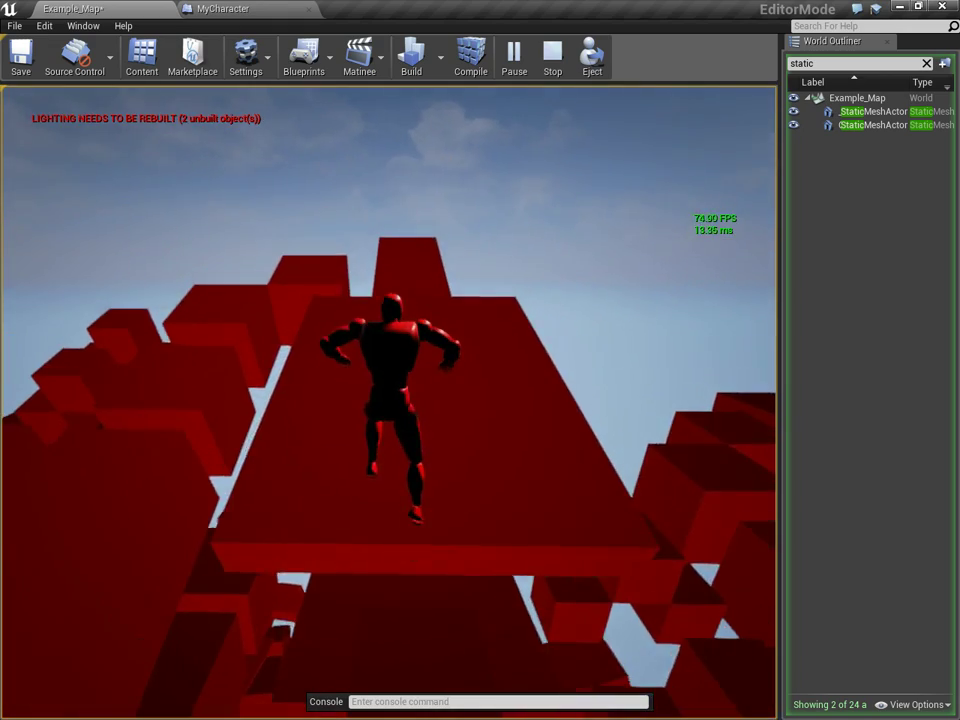
pyautogui.press('w')
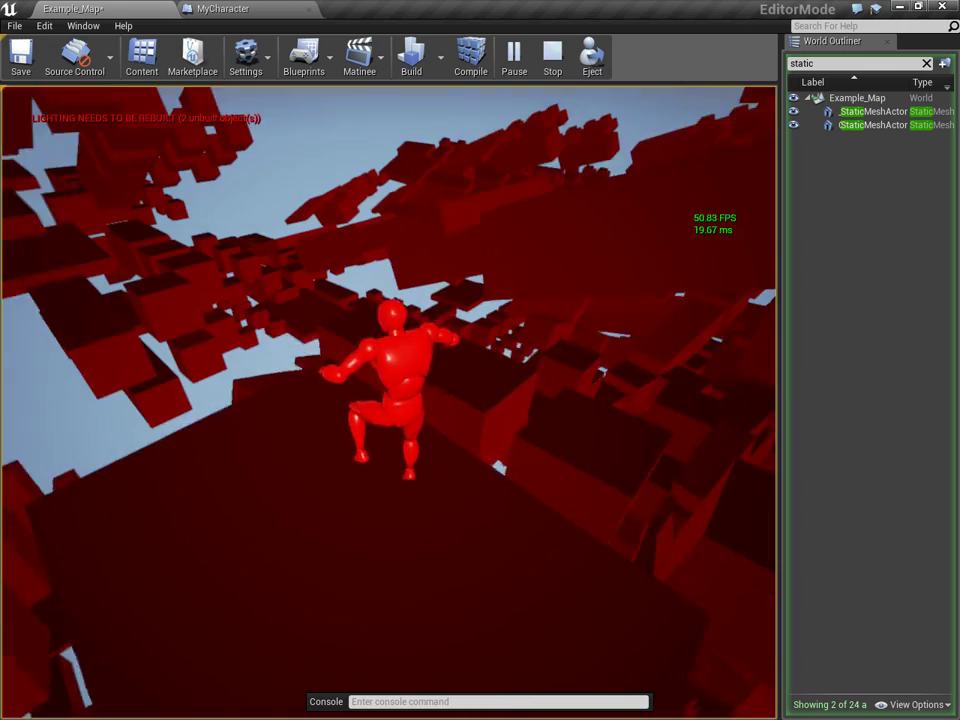
pyautogui.press('`')
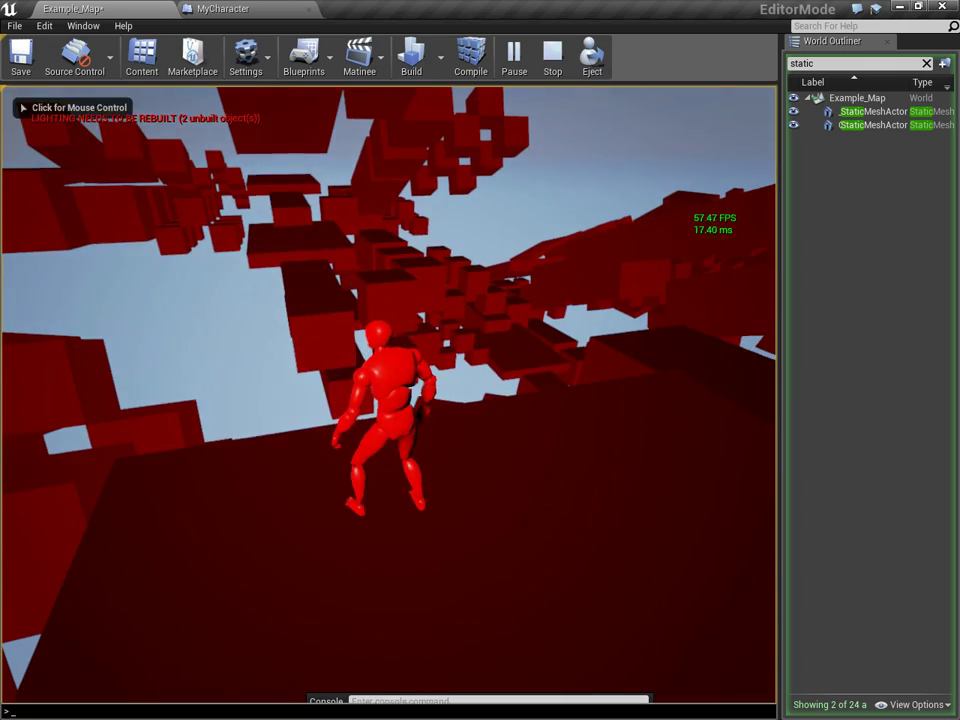
# Run exit from the expanded console and pull the editor camera back over the red blocks.
pyautogui.press('`')
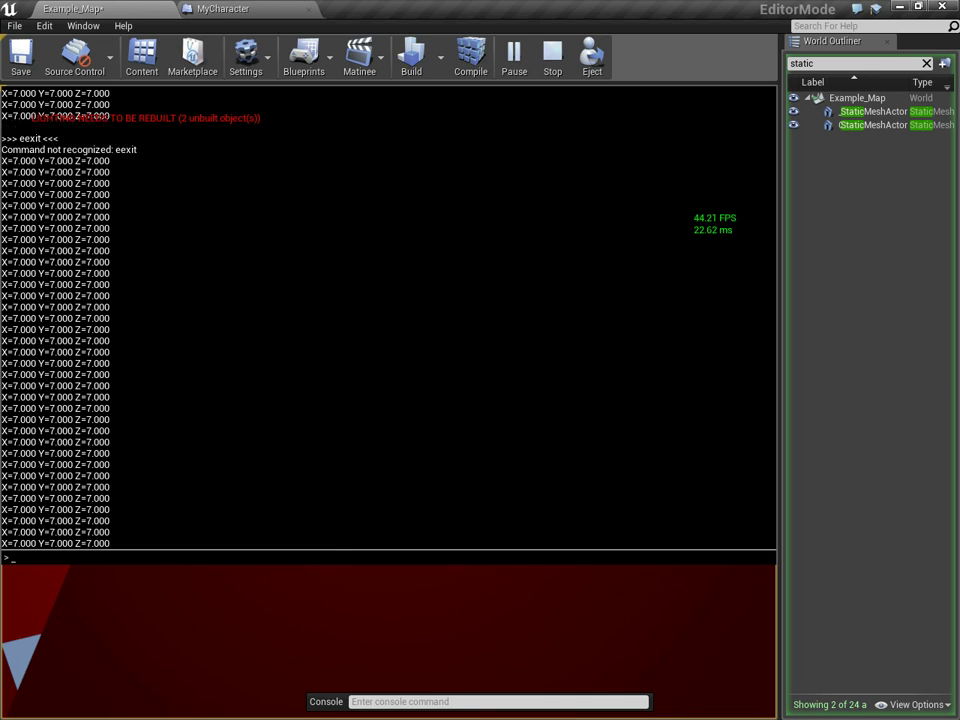
pyautogui.press('Return')
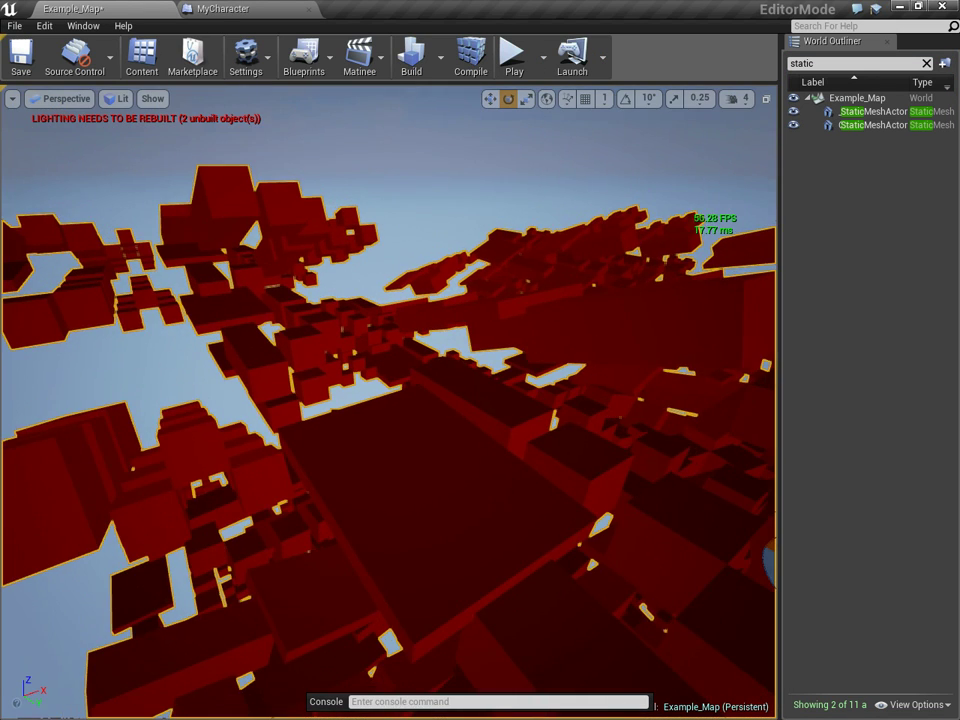
pyautogui.press('Down')
pyautogui.moveTo(75, 130)
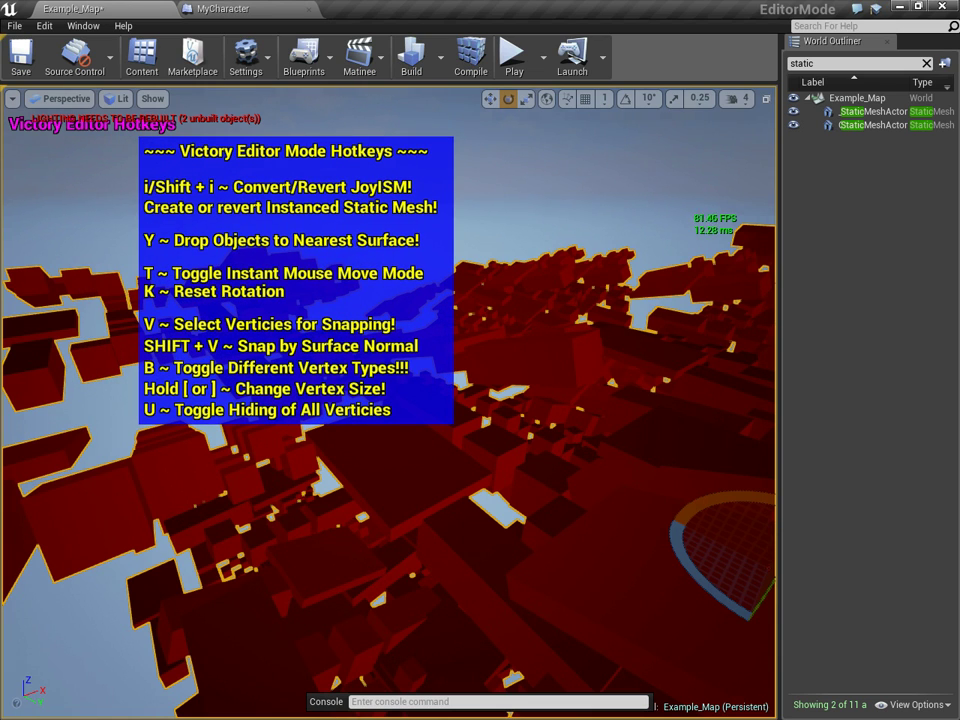
pyautogui.press('Down')
pyautogui.press('Down')
pyautogui.press('Down')
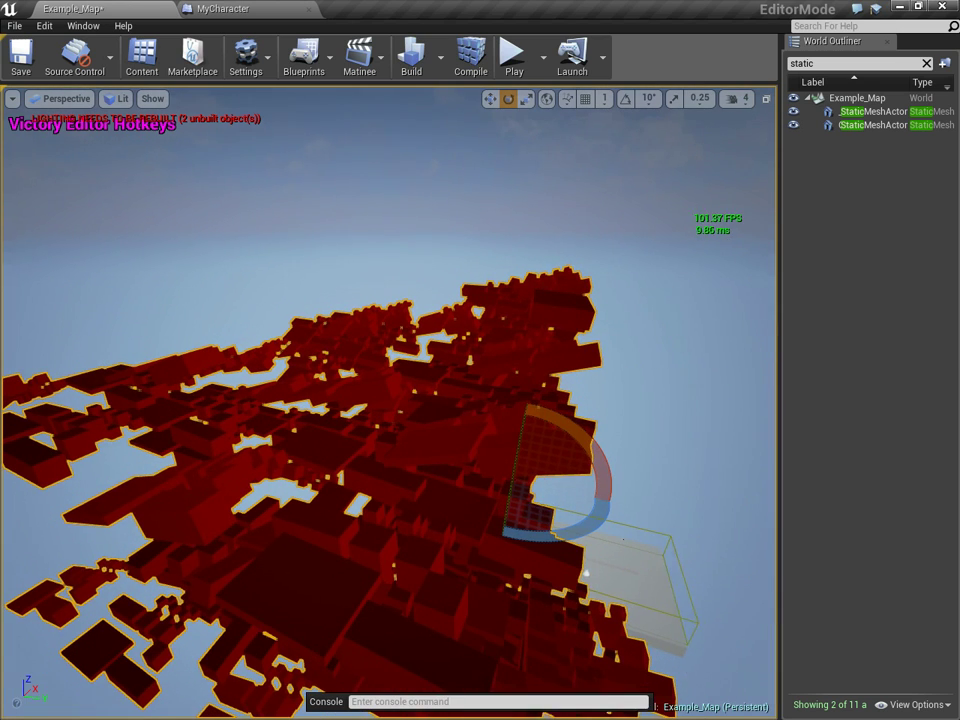